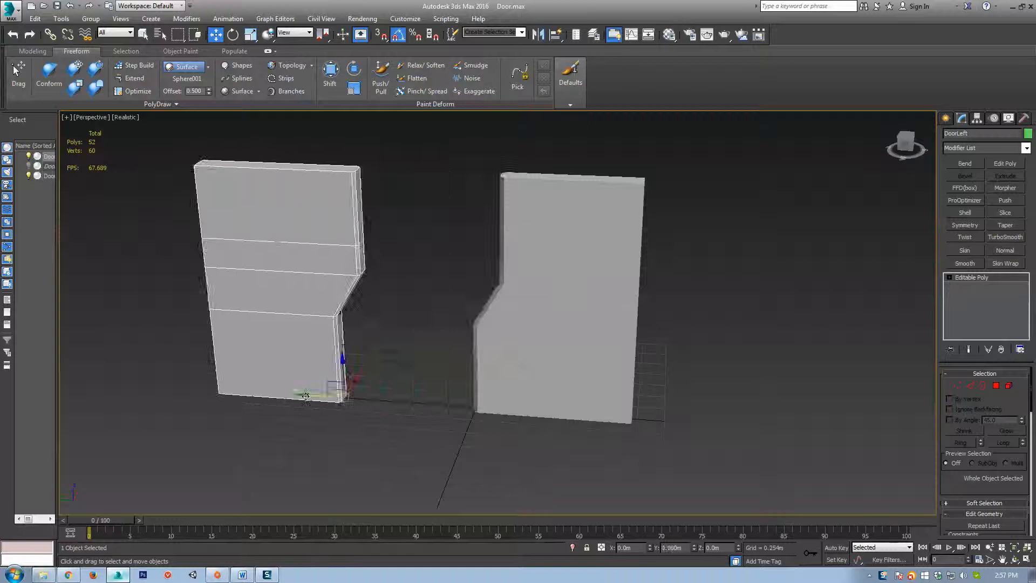
Cancel the left door's move and orbit the view to inspect the doors.
{"action": "right_click", "coordinate": [411, 405]}
{"action": "middle_click_drag", "start_coordinate": [524, 415], "coordinate": [459, 436], "text": "alt"}
{"action": "scroll", "coordinate": [539, 426], "scroll_direction": "up", "scroll_amount": 3}
{"action": "scroll", "coordinate": [549, 423], "scroll_direction": "down", "scroll_amount": 3}
{"action": "middle_click_drag", "start_coordinate": [459, 436], "coordinate": [471, 444], "text": "alt"}
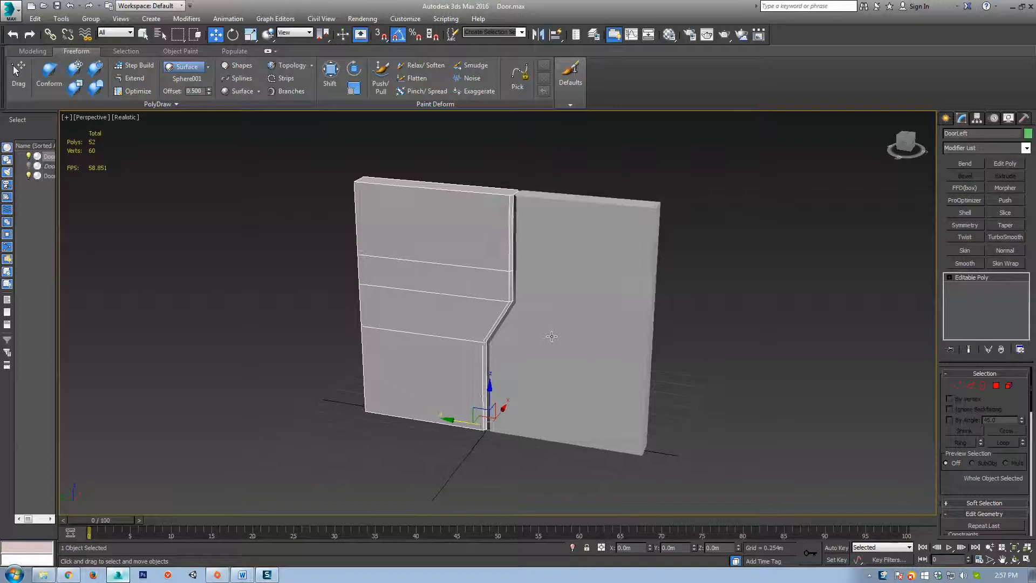
Alternate selecting the right and left door halves while orbiting to a new angle.
{"action": "left_click", "coordinate": [594, 328]}
{"action": "left_click", "coordinate": [464, 271]}
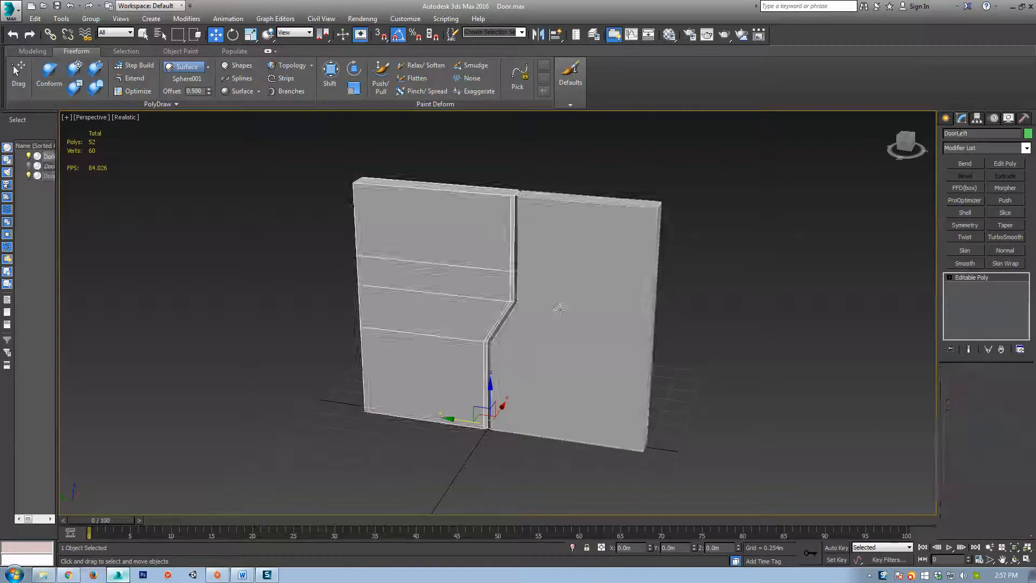
{"action": "left_click", "coordinate": [562, 308]}
{"action": "left_click", "coordinate": [443, 326]}
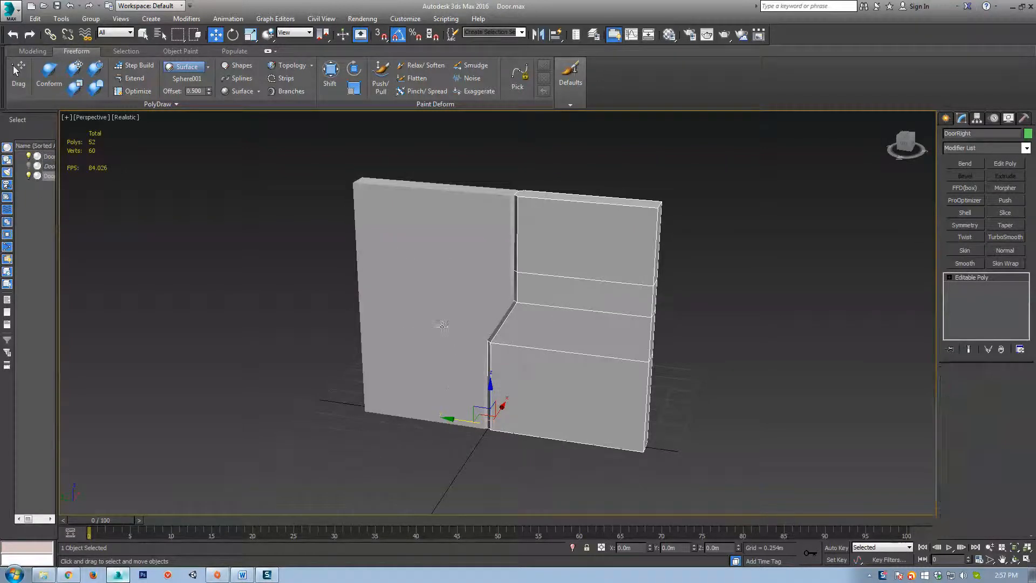
{"action": "left_click", "coordinate": [568, 341]}
{"action": "middle_click_drag", "start_coordinate": [476, 429], "coordinate": [506, 455], "text": "alt"}
{"action": "middle_click_drag", "start_coordinate": [521, 411], "coordinate": [485, 390], "text": "alt"}
{"action": "left_click", "coordinate": [460, 351]}
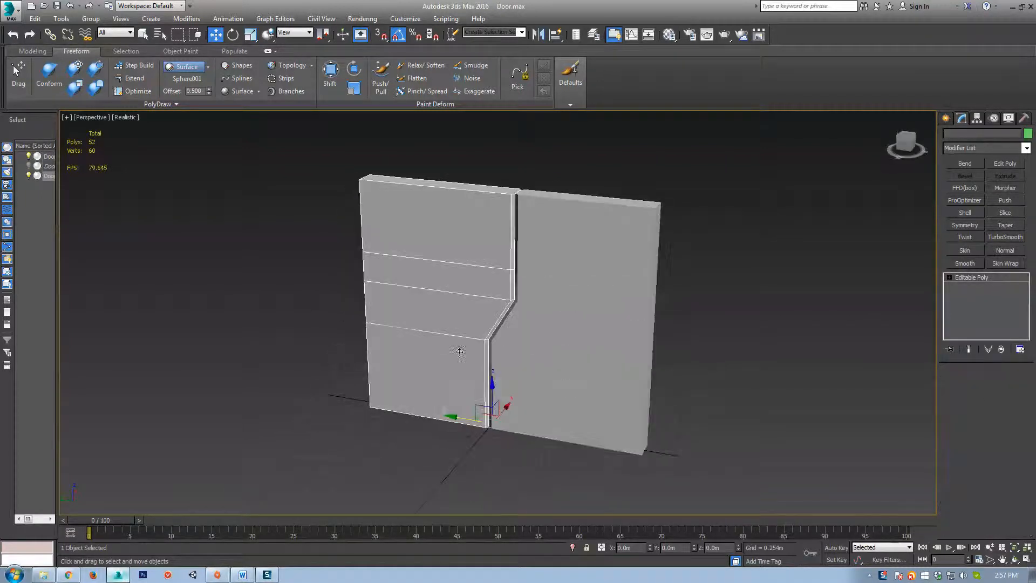
{"action": "left_click", "coordinate": [567, 387]}
{"action": "middle_click_drag", "start_coordinate": [507, 467], "coordinate": [513, 424]}
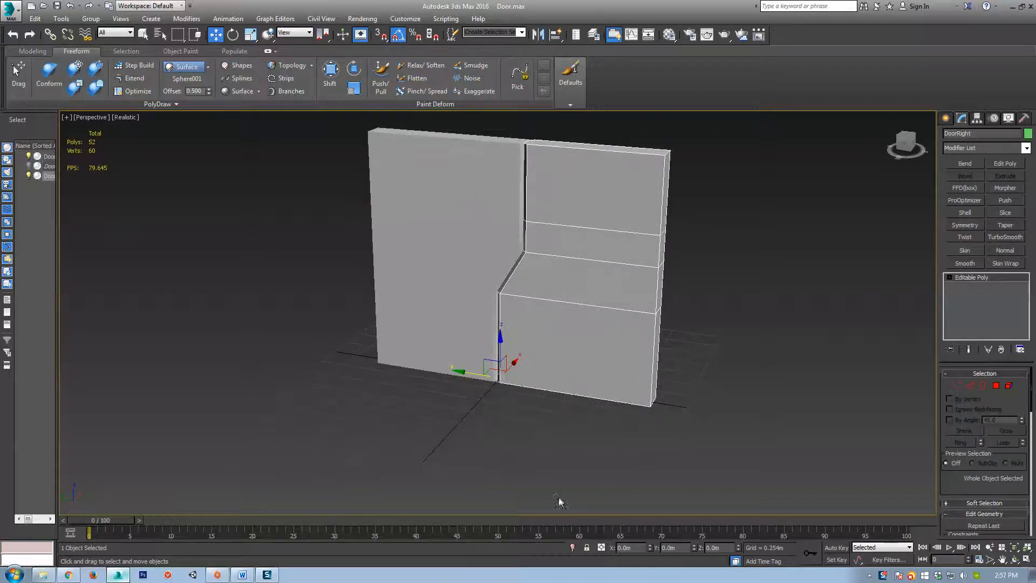
{"action": "middle_click_drag", "start_coordinate": [241, 380], "coordinate": [525, 441], "text": "alt"}
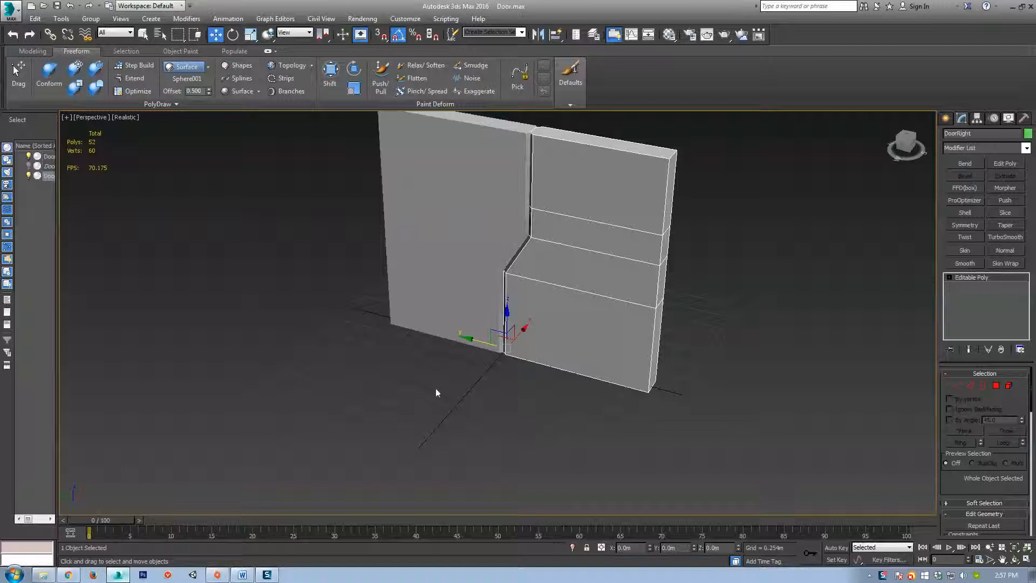
{"action": "scroll", "coordinate": [497, 353], "scroll_direction": "down", "scroll_amount": 3}
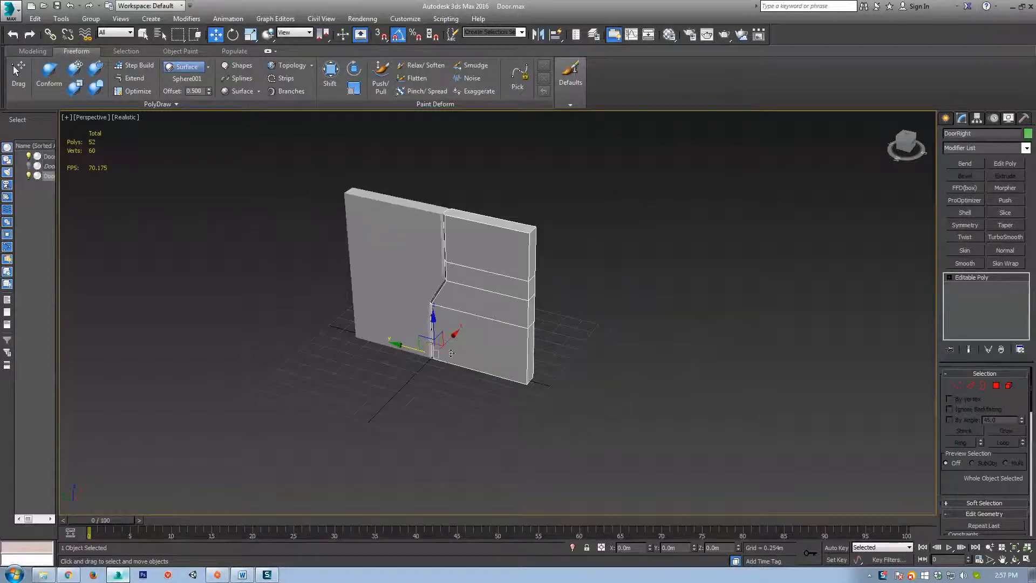
Marquee-select DoorLeft and DoorRight together and move them up and to the right.
{"action": "left_click_drag", "start_coordinate": [429, 345], "coordinate": [700, 272]}
{"action": "key", "text": "ctrl+z"}
{"action": "left_click_drag", "start_coordinate": [534, 177], "coordinate": [323, 366]}
{"action": "left_click_drag", "start_coordinate": [502, 342], "coordinate": [677, 216]}
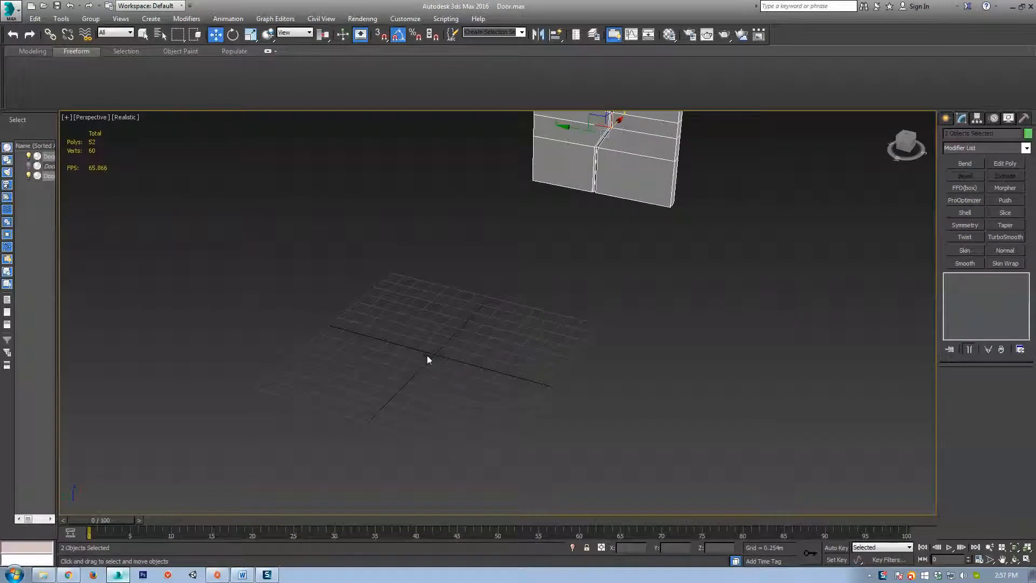
Undo the move so both doors return to the origin, viewed from the front.
{"action": "key", "text": "ctrl+z"}
{"action": "scroll", "coordinate": [396, 378], "scroll_direction": "up", "scroll_amount": 3}
{"action": "middle_click_drag", "start_coordinate": [401, 369], "coordinate": [512, 413]}
{"action": "scroll", "coordinate": [520, 392], "scroll_direction": "up", "scroll_amount": 3}
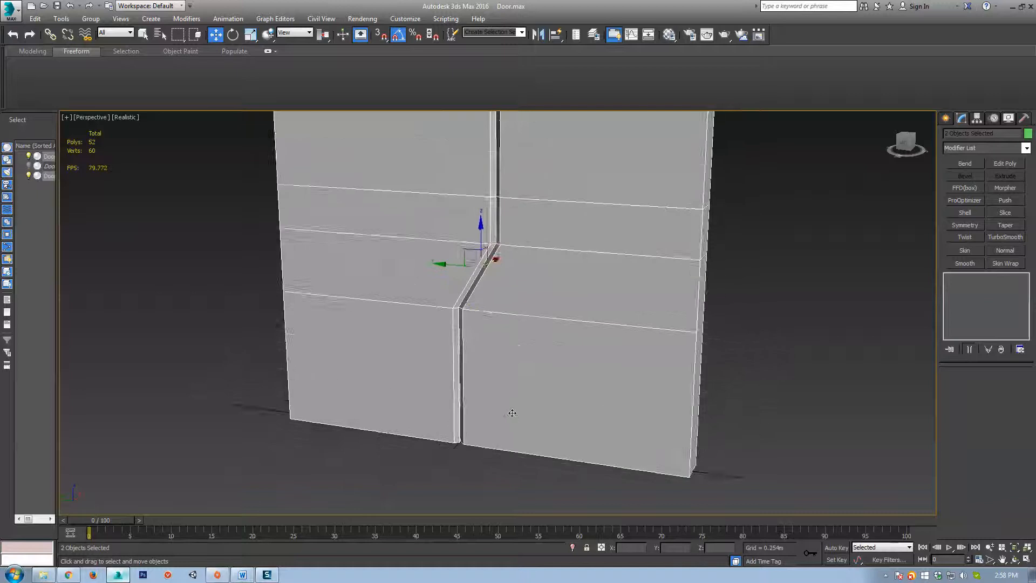
{"action": "scroll", "coordinate": [449, 388], "scroll_direction": "down", "scroll_amount": 4}
{"action": "scroll", "coordinate": [451, 386], "scroll_direction": "up", "scroll_amount": 4}
{"action": "scroll", "coordinate": [350, 390], "scroll_direction": "down", "scroll_amount": 3}
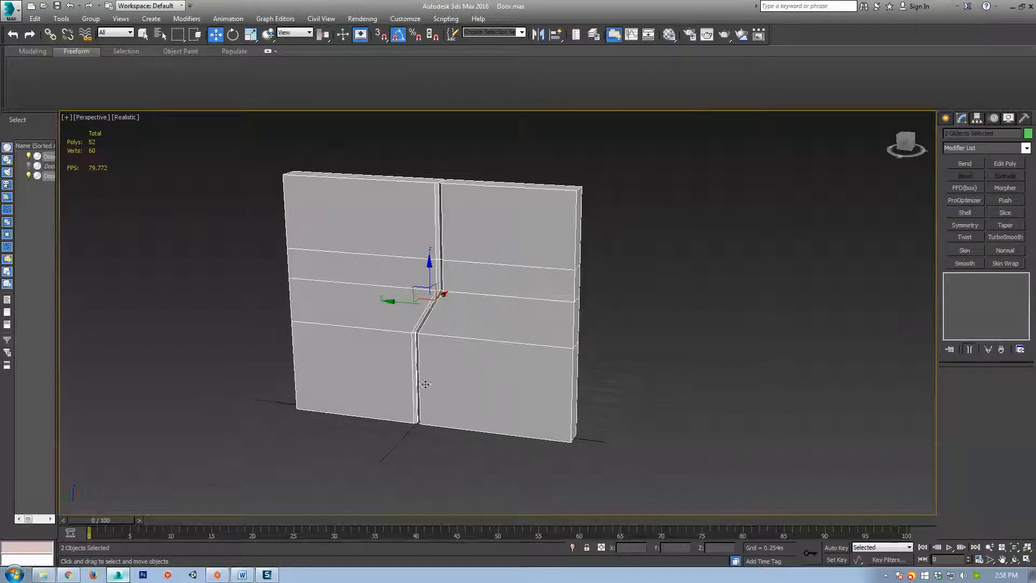
{"action": "middle_click_drag", "start_coordinate": [410, 373], "coordinate": [401, 388], "text": "alt"}
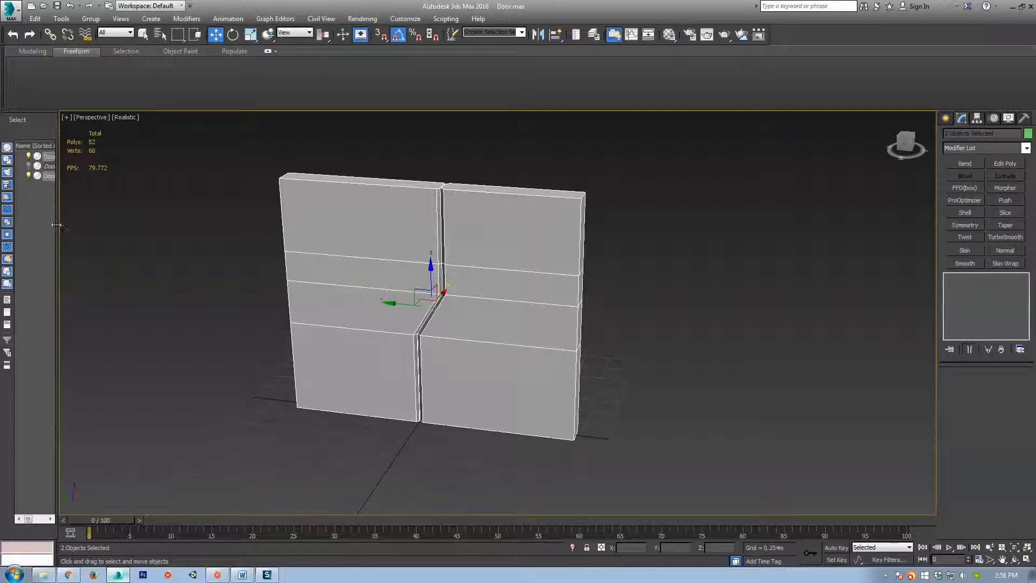
Widen the Scene Explorer, reselect the door halves, and switch to the Create panel.
{"action": "left_click_drag", "start_coordinate": [57, 224], "coordinate": [103, 230]}
{"action": "middle_click_drag", "start_coordinate": [594, 370], "coordinate": [618, 346]}
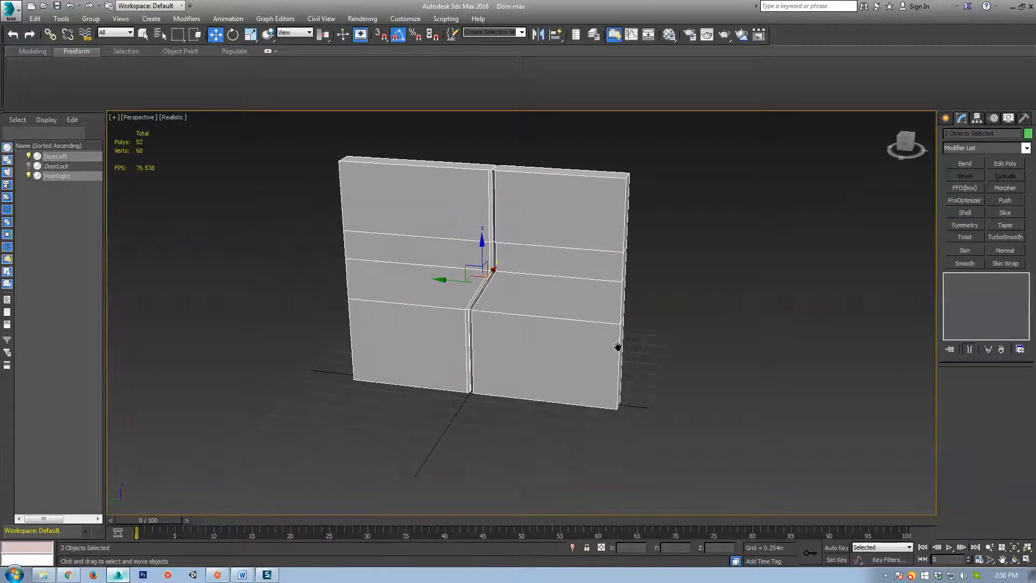
{"action": "left_click", "coordinate": [745, 293]}
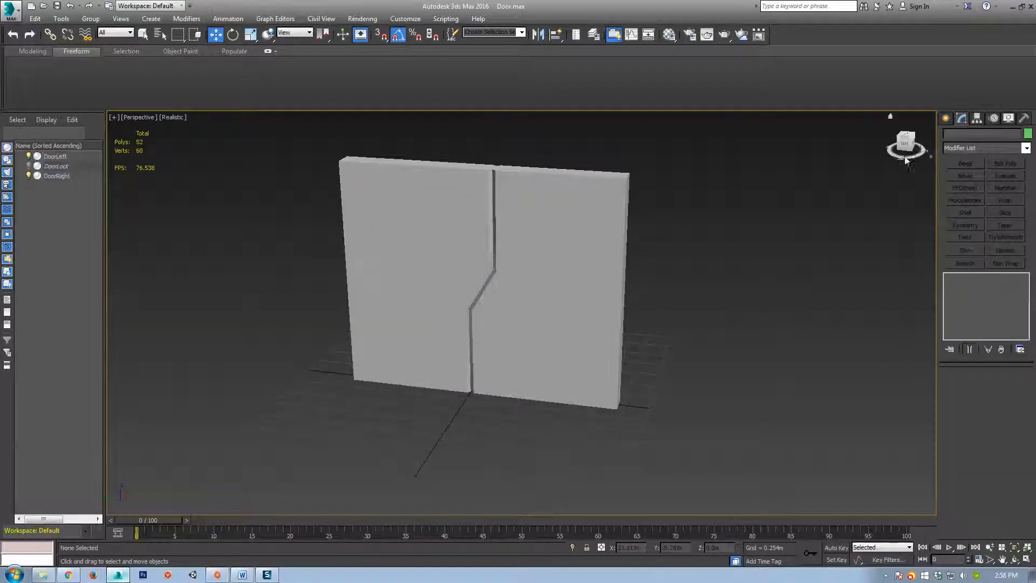
{"action": "left_click", "coordinate": [567, 259]}
{"action": "left_click", "coordinate": [442, 262]}
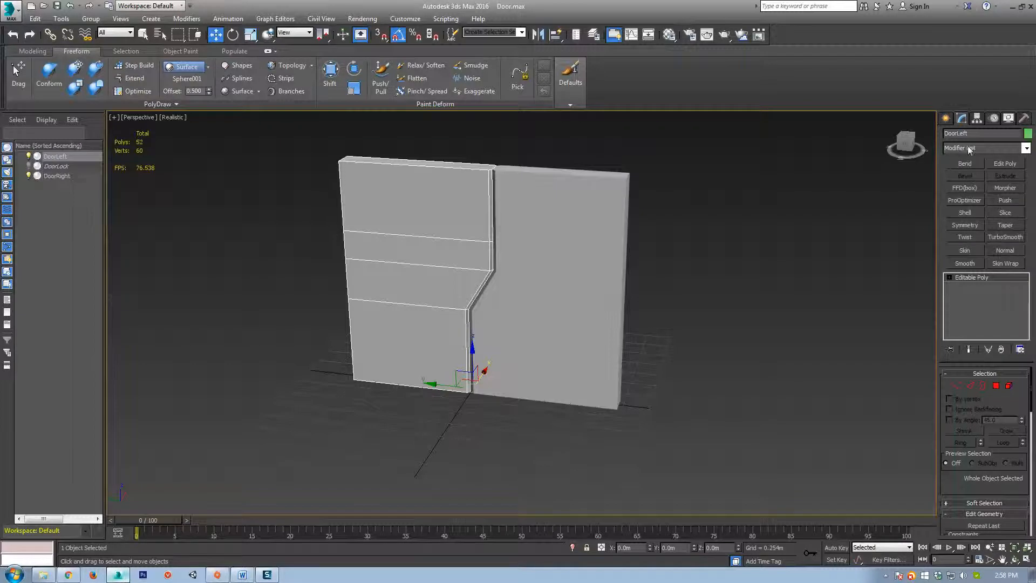
{"action": "left_click", "coordinate": [946, 119]}
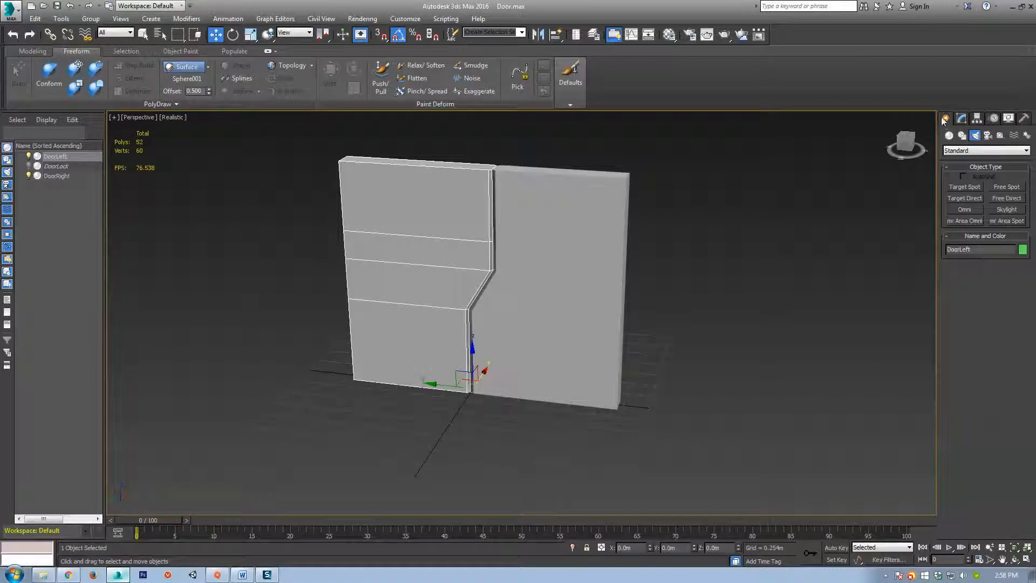
Create a Dummy helper in front of the door with its X and Y set to 0.
{"action": "left_click", "coordinate": [1001, 136]}
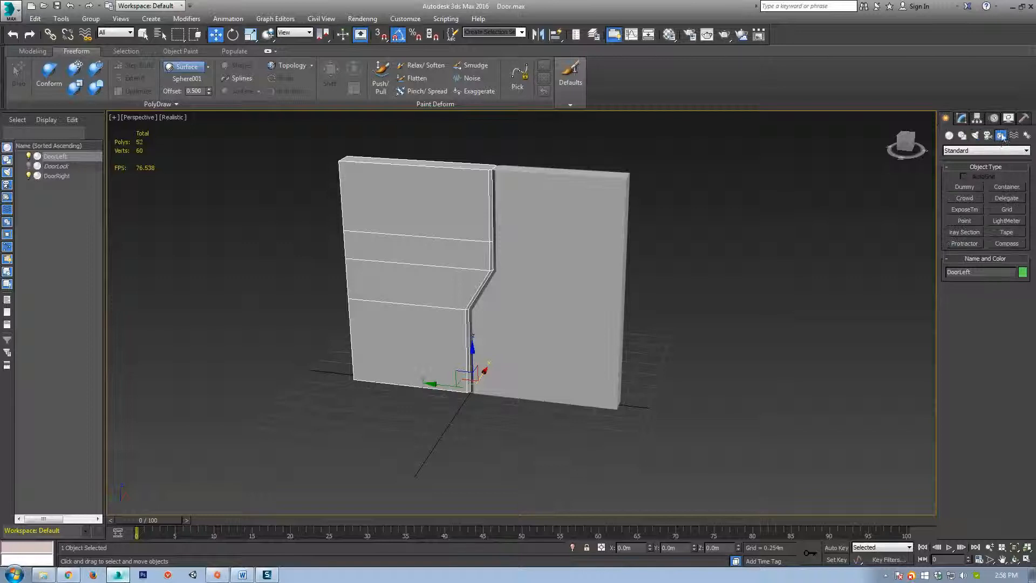
{"action": "left_click", "coordinate": [964, 187]}
{"action": "scroll", "coordinate": [401, 428], "scroll_direction": "up", "scroll_amount": 1}
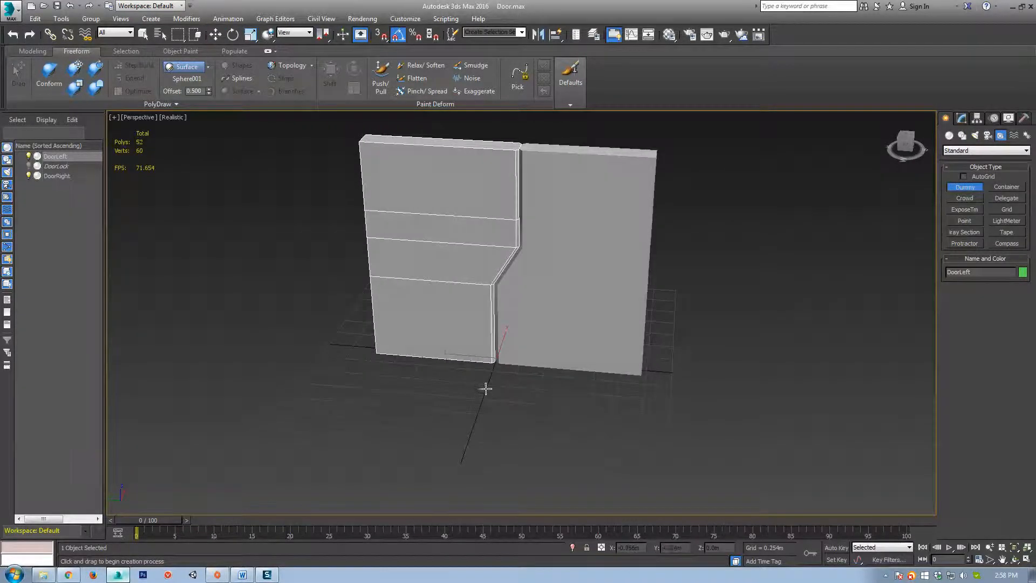
{"action": "left_click_drag", "start_coordinate": [483, 386], "coordinate": [481, 414]}
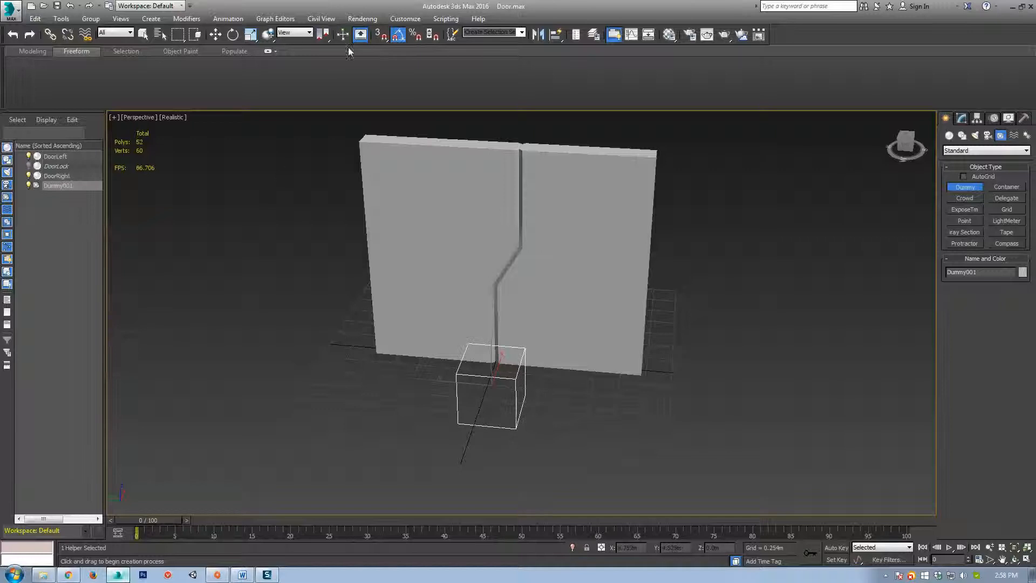
{"action": "right_click", "coordinate": [216, 35]}
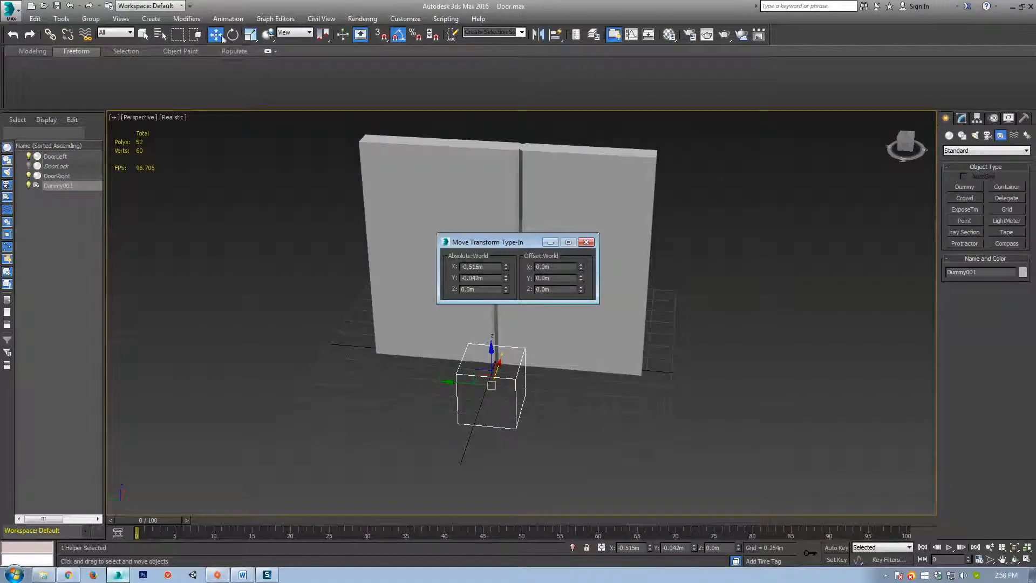
{"action": "right_click", "coordinate": [506, 280]}
{"action": "right_click", "coordinate": [506, 268]}
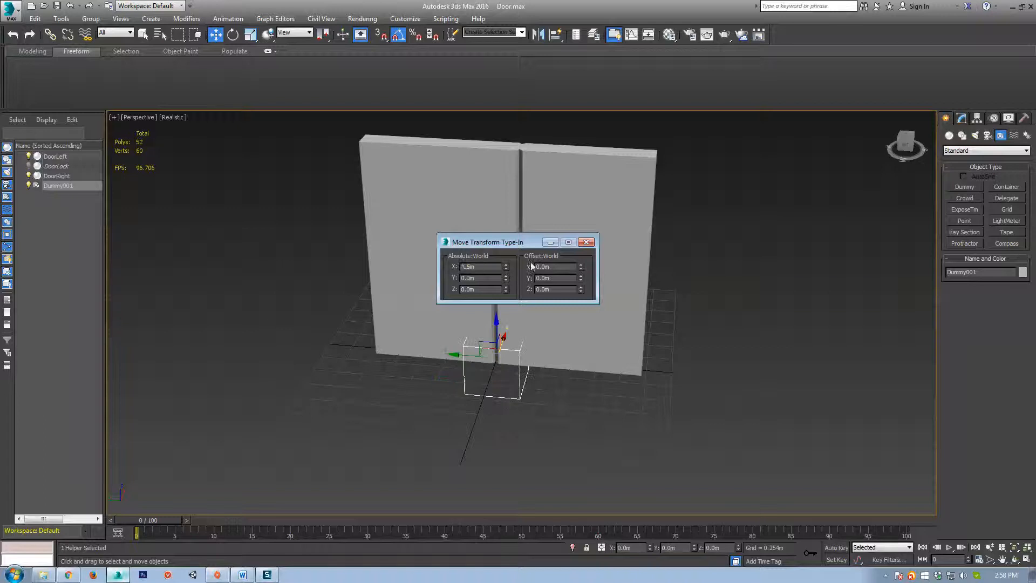
{"action": "left_click", "coordinate": [586, 242]}
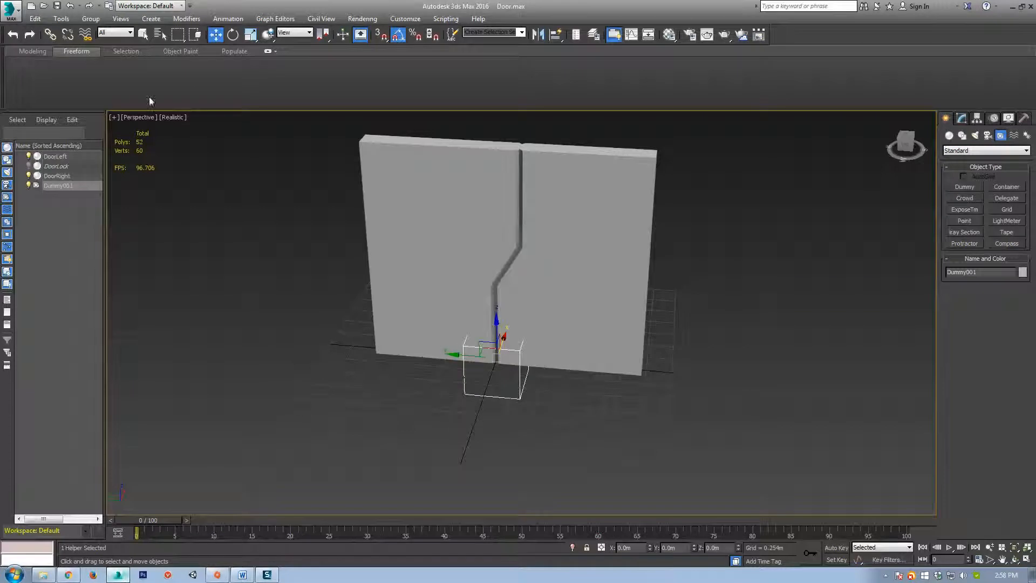
Rename the dummy to b_root and marquee-select both door halves.
{"action": "middle_click_drag", "start_coordinate": [282, 324], "coordinate": [173, 261], "text": "alt"}
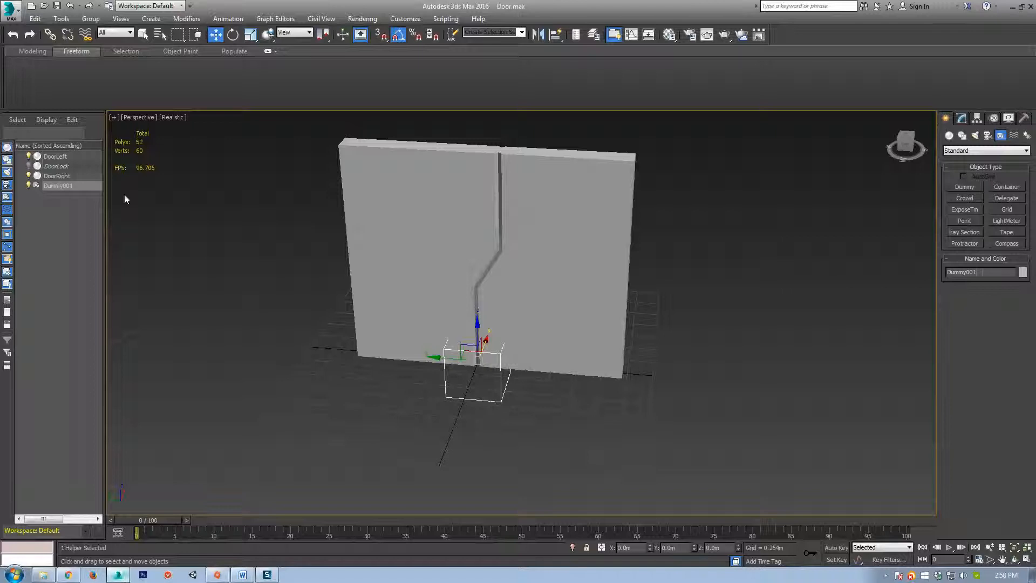
{"action": "double_click", "coordinate": [982, 273]}
{"action": "type", "text": "b_root"}
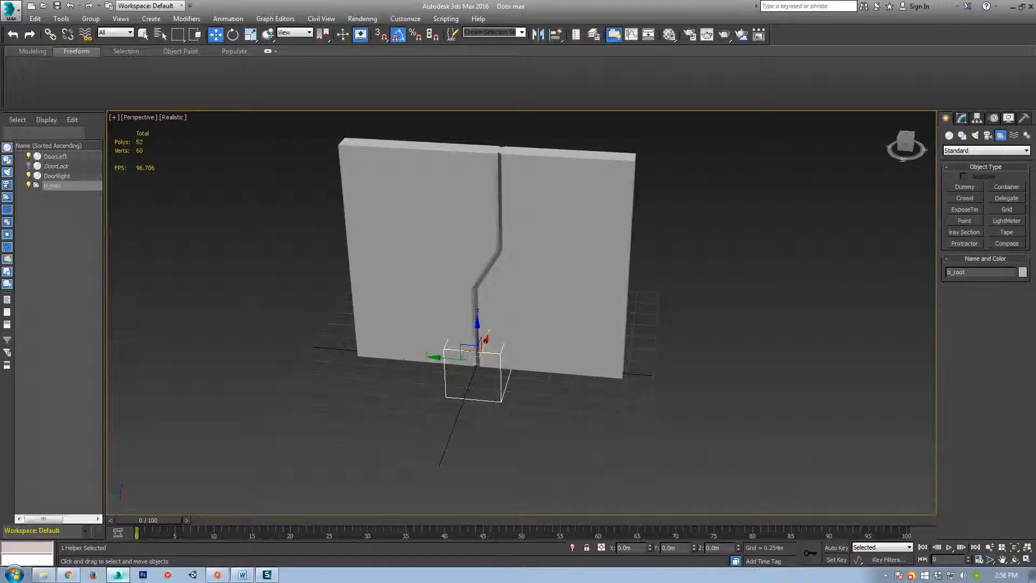
{"action": "middle_click_drag", "start_coordinate": [592, 373], "coordinate": [599, 324], "text": "alt"}
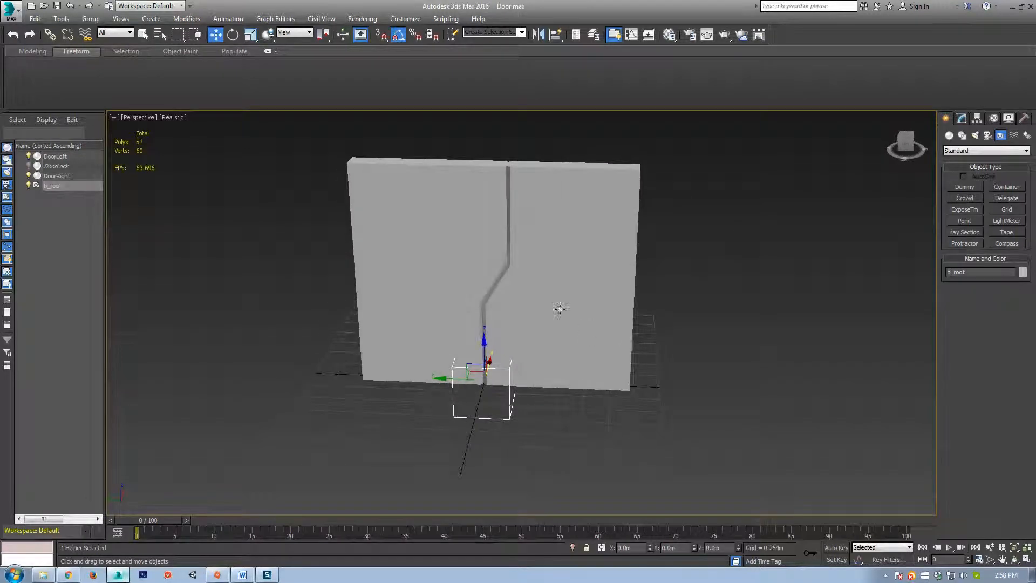
{"action": "left_click_drag", "start_coordinate": [769, 179], "coordinate": [465, 232]}
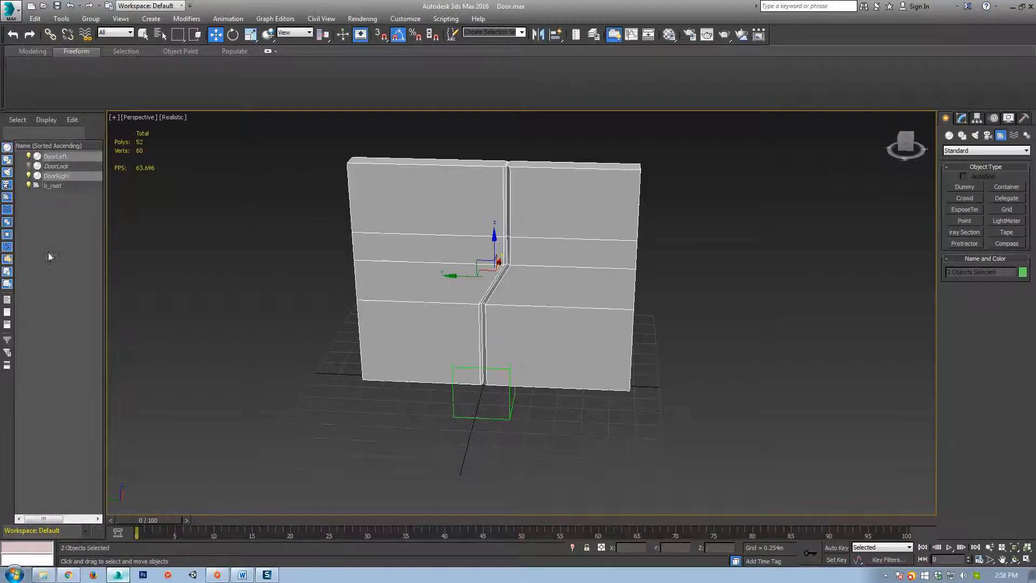
Link DoorLeft and DoorRight to b_root with Select and Link, then select b_root.
{"action": "left_click", "coordinate": [49, 34]}
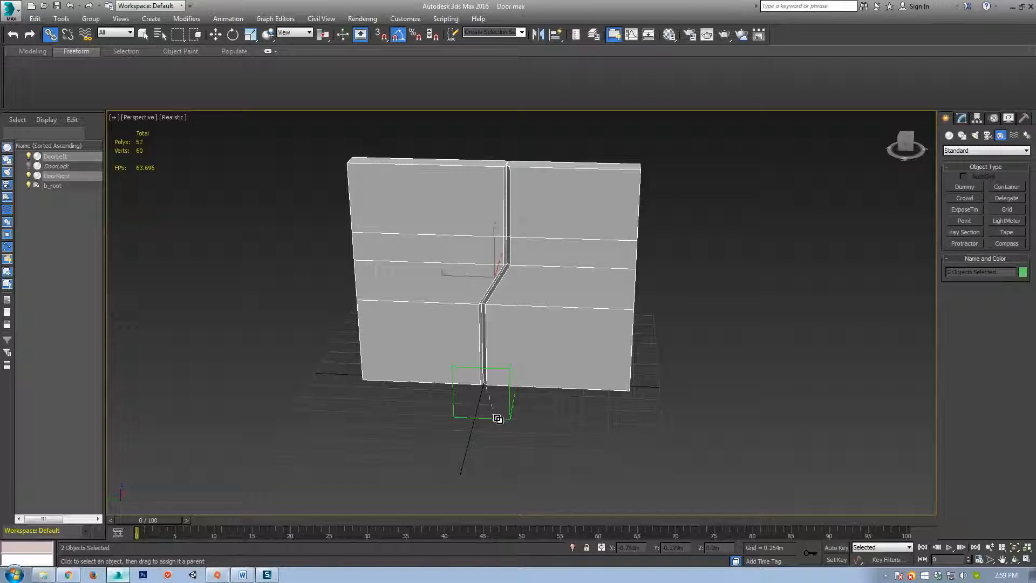
{"action": "left_click_drag", "start_coordinate": [498, 419], "coordinate": [493, 418]}
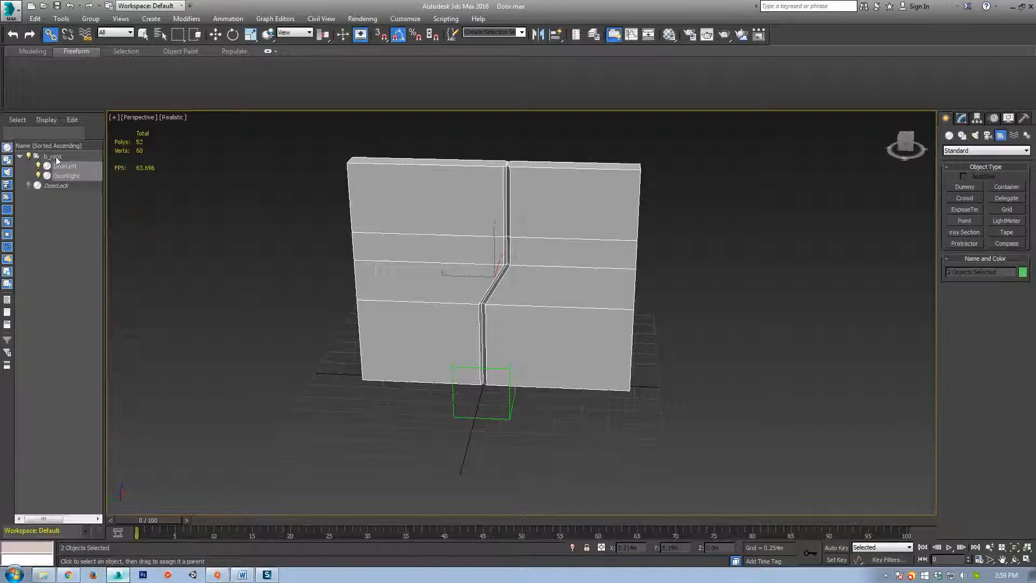
{"action": "key", "text": "w"}
{"action": "left_click", "coordinate": [476, 419]}
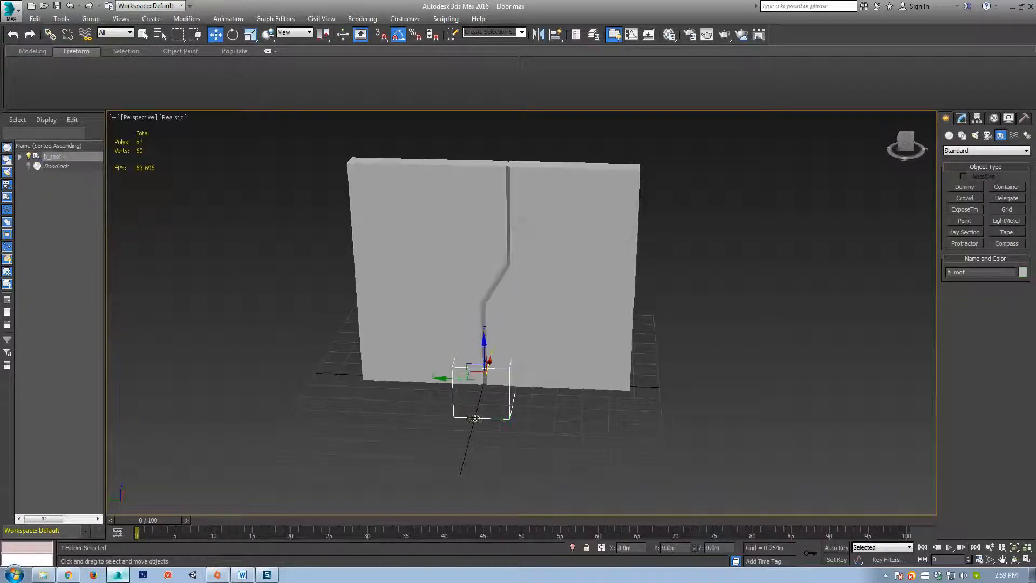
Move b_root to confirm the doors follow it, then undo the move.
{"action": "middle_click_drag", "start_coordinate": [476, 419], "coordinate": [466, 342], "text": "alt"}
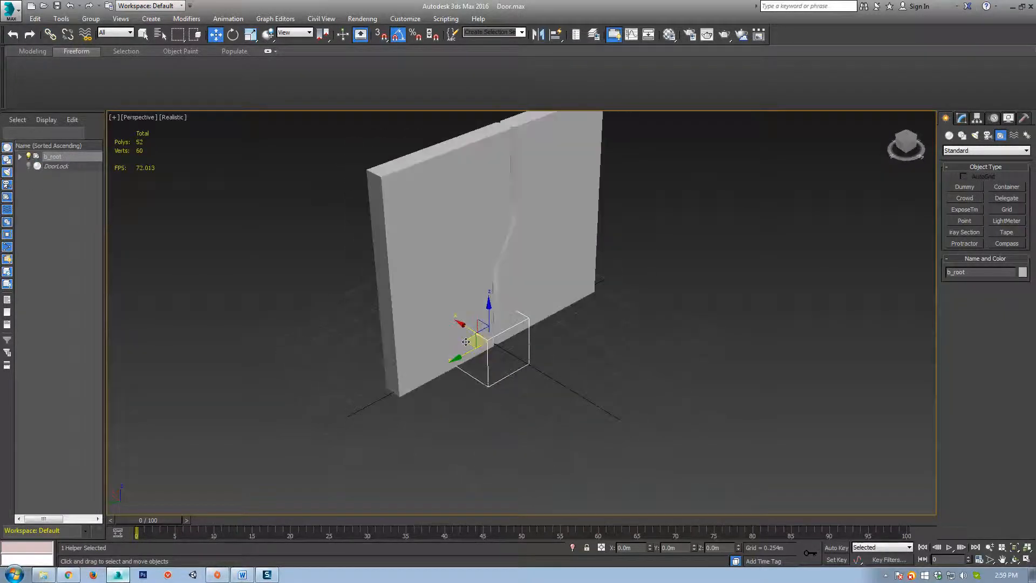
{"action": "left_click_drag", "start_coordinate": [466, 342], "coordinate": [413, 311]}
{"action": "key", "text": "ctrl+z"}
Orbit so the door wall faces front and region-select DoorLeft and DoorRight.
{"action": "middle_click_drag", "start_coordinate": [615, 372], "coordinate": [431, 353], "text": "alt"}
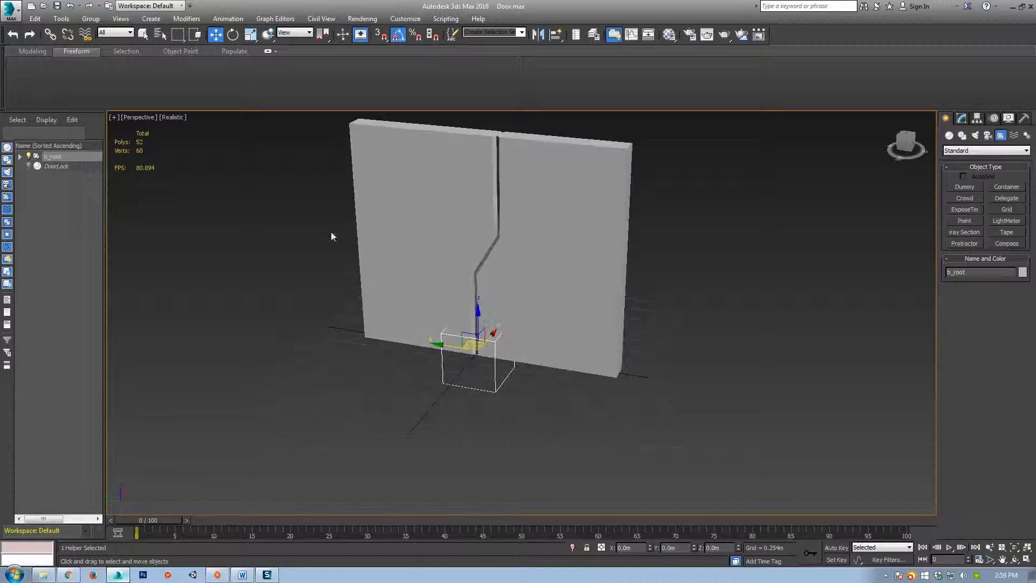
{"action": "middle_click_drag", "start_coordinate": [504, 351], "coordinate": [484, 381], "text": "alt"}
{"action": "scroll", "coordinate": [484, 380], "scroll_direction": "down", "scroll_amount": 3}
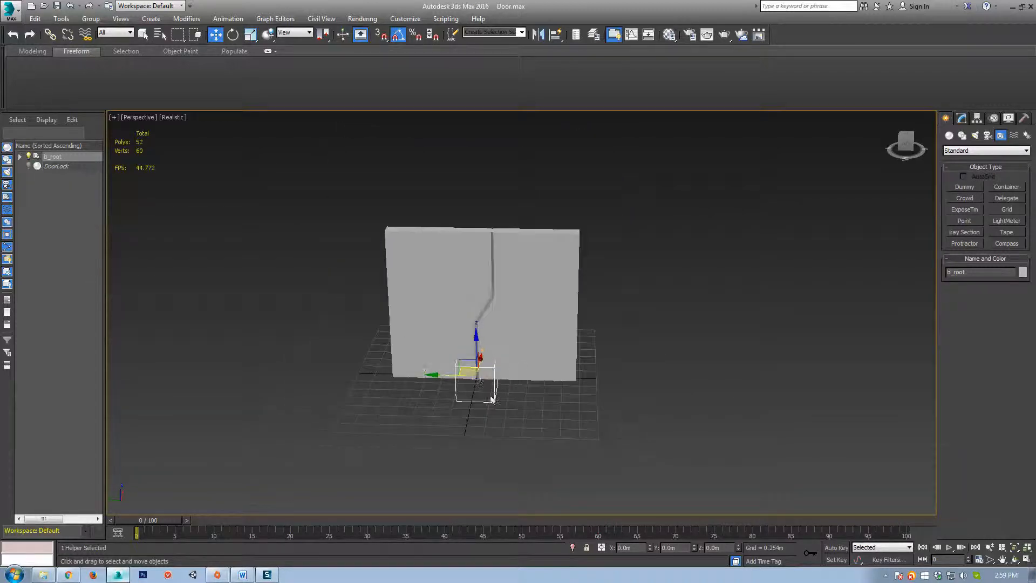
{"action": "scroll", "coordinate": [510, 393], "scroll_direction": "up", "scroll_amount": 2}
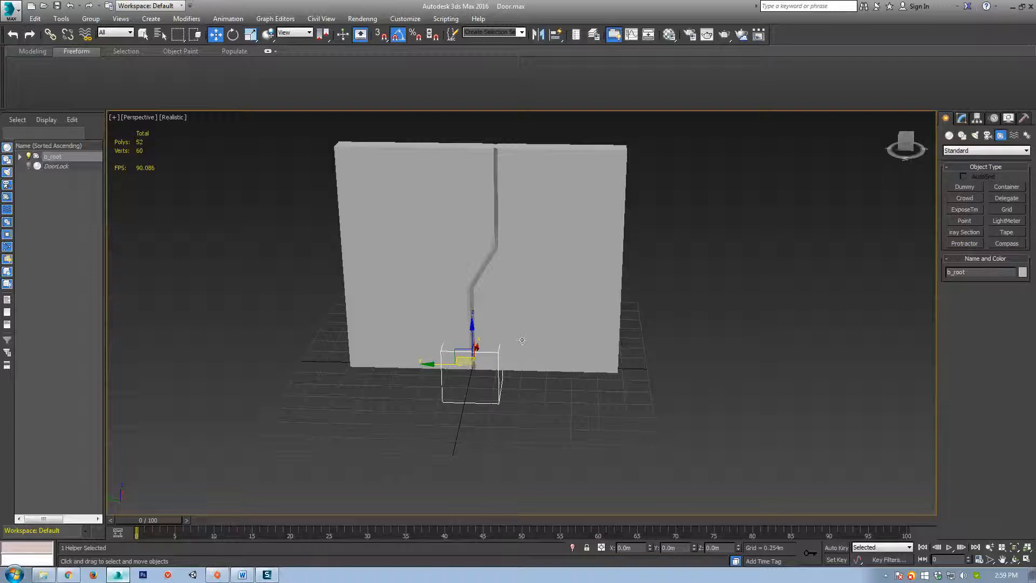
{"action": "middle_click_drag", "start_coordinate": [522, 340], "coordinate": [503, 399]}
{"action": "mouse_move", "coordinate": [502, 296]}
{"action": "middle_mouse_down", "text": "alt"}
{"action": "mouse_move", "coordinate": [552, 379]}
{"action": "mouse_move", "coordinate": [439, 303]}
{"action": "mouse_move", "coordinate": [482, 348]}
{"action": "mouse_move", "coordinate": [492, 305]}
{"action": "middle_mouse_up", "text": "alt"}
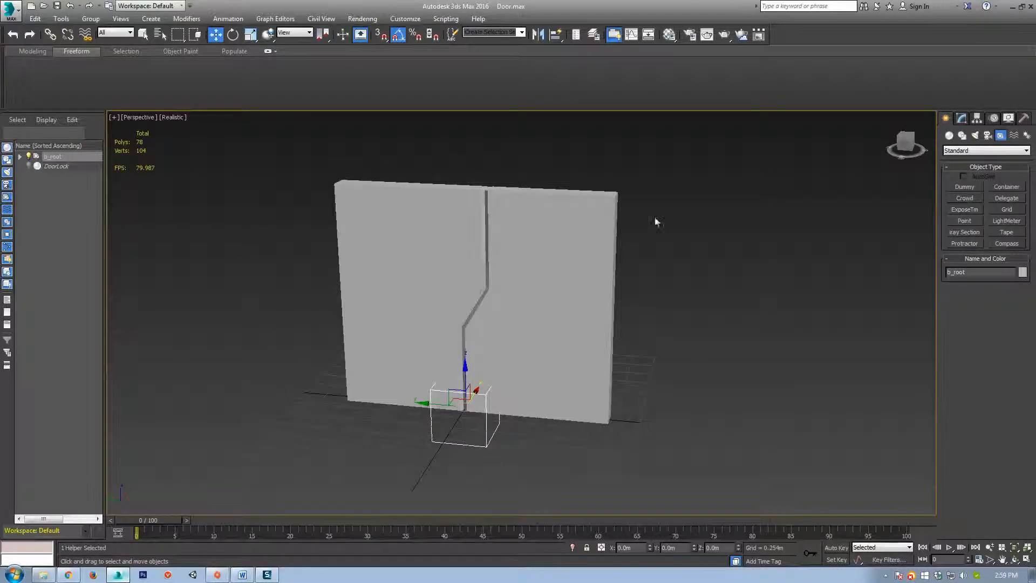
{"action": "left_click_drag", "start_coordinate": [736, 196], "coordinate": [93, 254]}
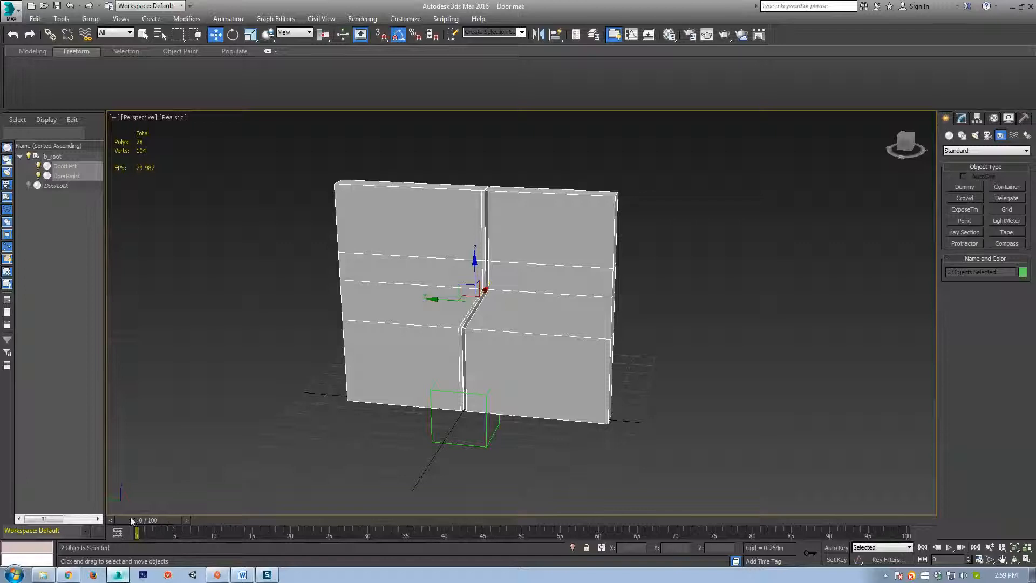
Set the current frame to 20 with the doors facing front and Move active.
{"action": "mouse_move", "coordinate": [152, 520]}
{"action": "left_mouse_down"}
{"action": "mouse_move", "coordinate": [630, 525]}
{"action": "mouse_move", "coordinate": [159, 524]}
{"action": "mouse_move", "coordinate": [171, 521]}
{"action": "left_mouse_up"}
{"action": "middle_click_drag", "start_coordinate": [639, 373], "coordinate": [625, 370]}
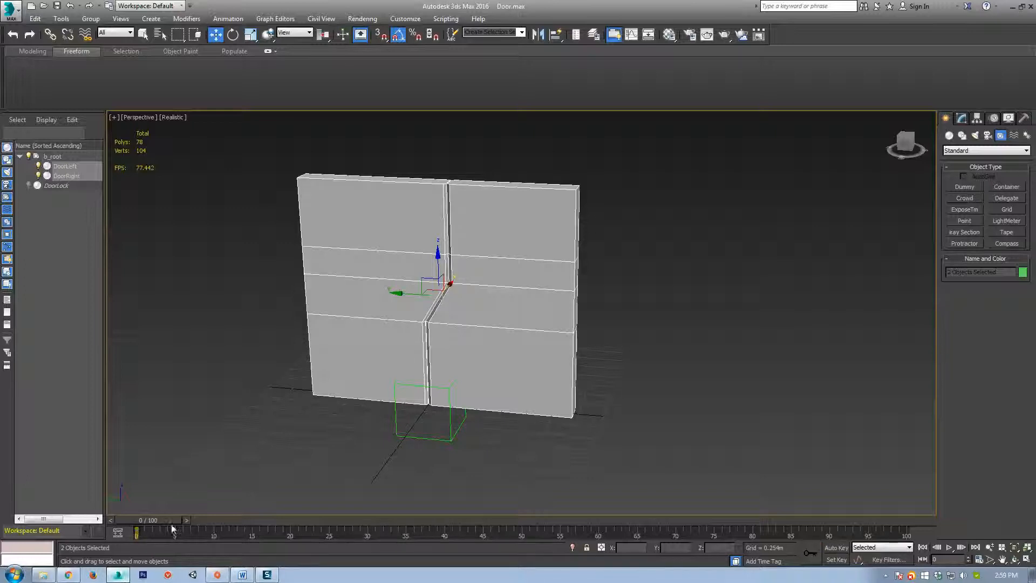
{"action": "middle_click_drag", "start_coordinate": [294, 436], "coordinate": [324, 444], "text": "alt"}
{"action": "left_click_drag", "start_coordinate": [153, 522], "coordinate": [298, 528]}
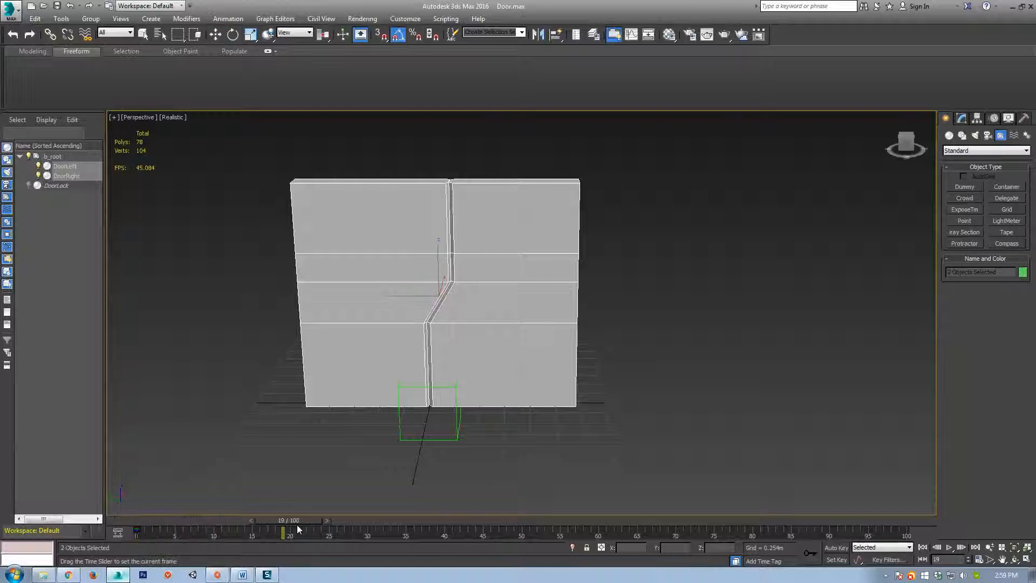
{"action": "key", "text": "w"}
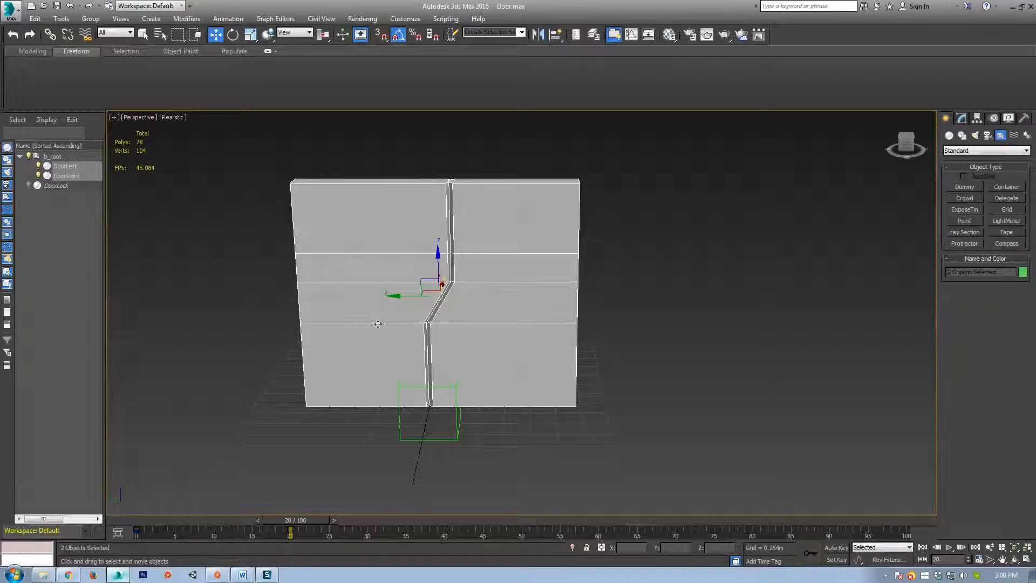
Select DoorLeft alone, undo a trial move, and switch Auto Key on at frame 20.
{"action": "middle_click_drag", "start_coordinate": [540, 382], "coordinate": [510, 376], "text": "alt"}
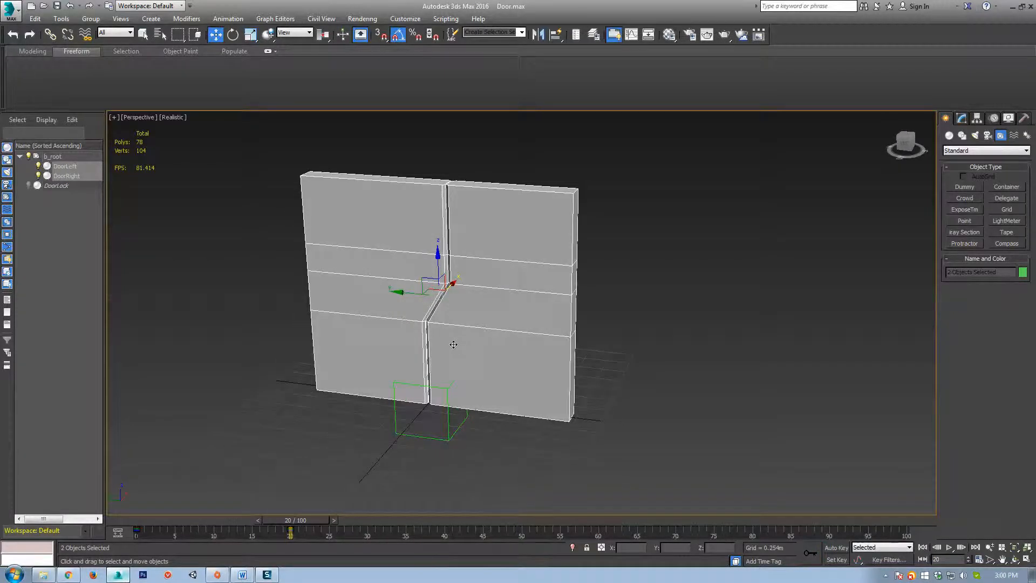
{"action": "middle_click_drag", "start_coordinate": [454, 345], "coordinate": [471, 350], "text": "alt"}
{"action": "left_click", "coordinate": [370, 266]}
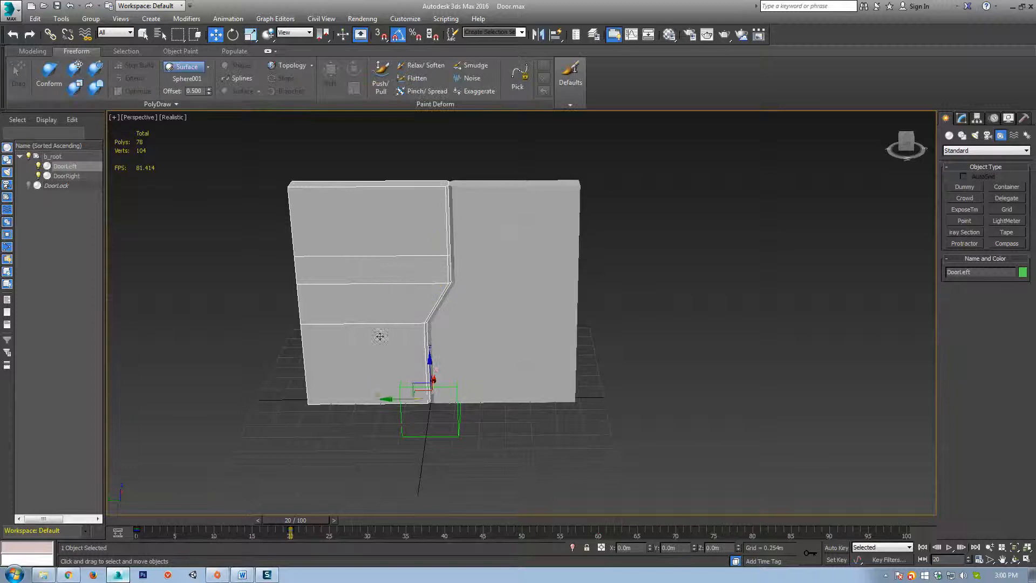
{"action": "left_click_drag", "start_coordinate": [397, 400], "coordinate": [347, 380]}
{"action": "key", "text": "ctrl+z"}
{"action": "middle_click_drag", "start_coordinate": [522, 381], "coordinate": [488, 361]}
{"action": "scroll", "coordinate": [488, 361], "scroll_direction": "down", "scroll_amount": 3}
{"action": "scroll", "coordinate": [424, 310], "scroll_direction": "up", "scroll_amount": 2}
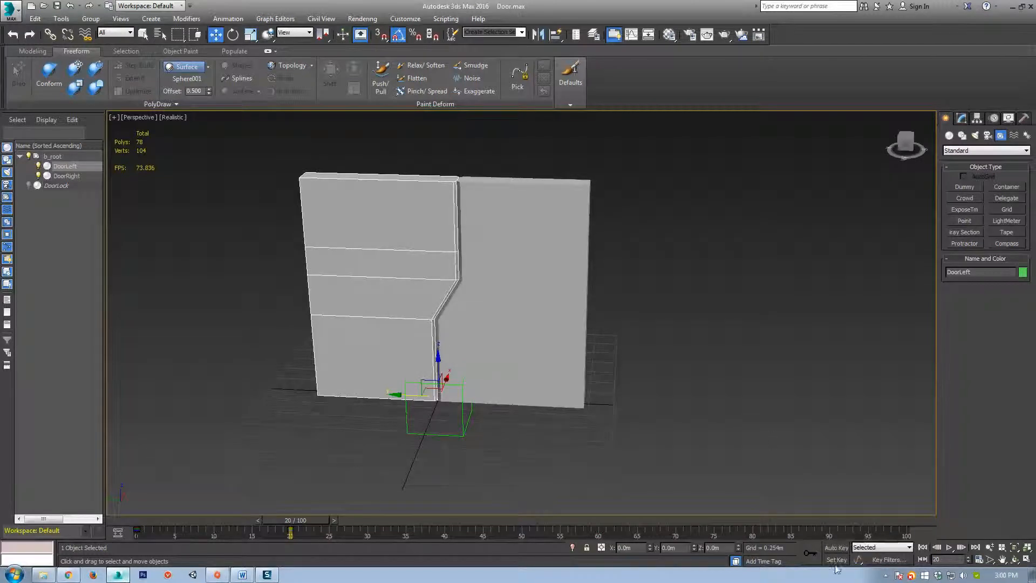
{"action": "middle_click_drag", "start_coordinate": [568, 390], "coordinate": [548, 367]}
{"action": "left_click", "coordinate": [845, 548]}
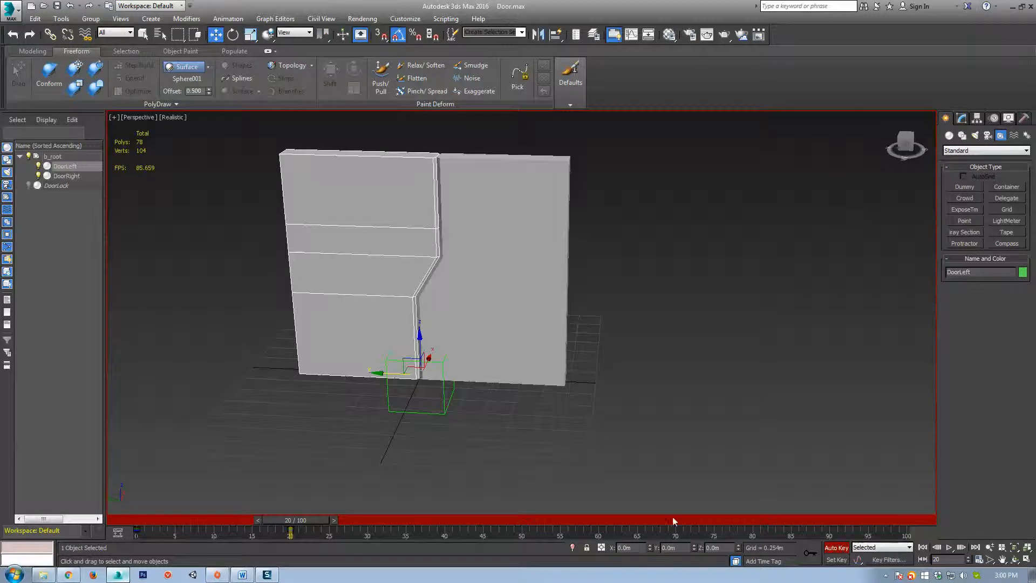
View the door head-on and slide DoorLeft along Y to about 1.059m, keying it.
{"action": "middle_click_drag", "start_coordinate": [465, 324], "coordinate": [470, 333]}
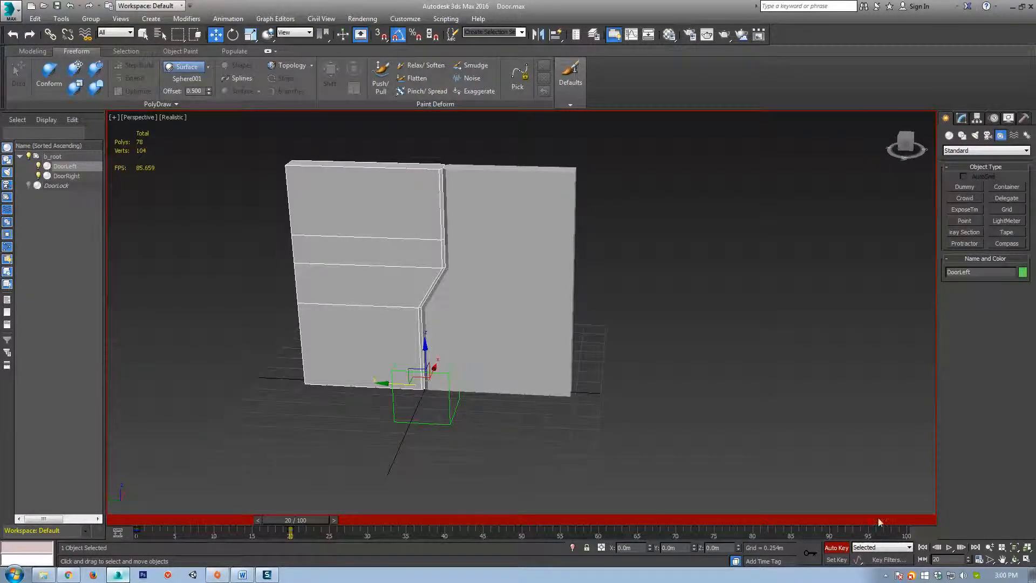
{"action": "middle_click_drag", "start_coordinate": [433, 418], "coordinate": [437, 454]}
{"action": "scroll", "coordinate": [436, 449], "scroll_direction": "up", "scroll_amount": 3}
{"action": "middle_click_drag", "start_coordinate": [367, 463], "coordinate": [474, 430], "text": "alt"}
{"action": "scroll", "coordinate": [373, 443], "scroll_direction": "down", "scroll_amount": 3}
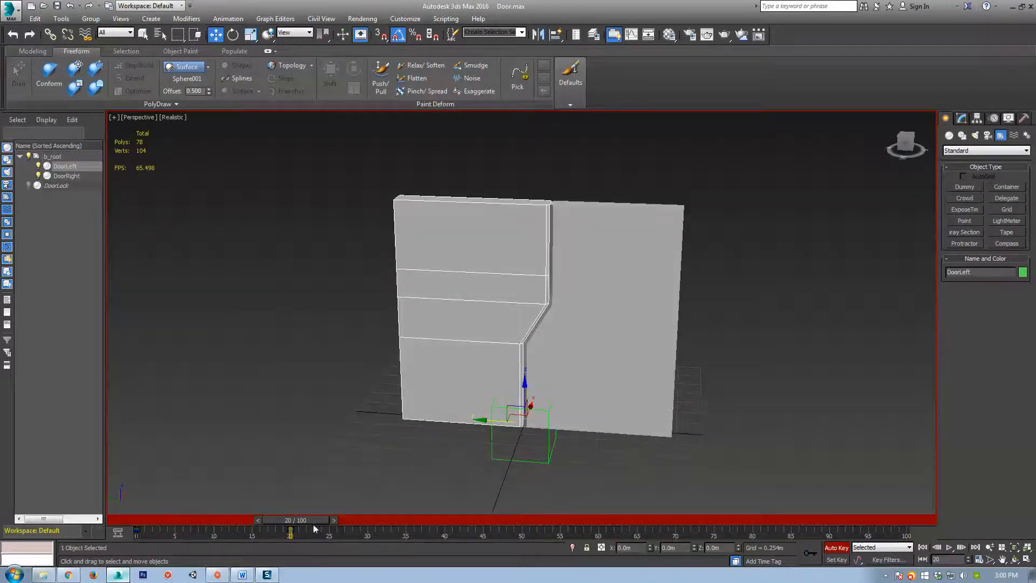
{"action": "middle_click_drag", "start_coordinate": [715, 446], "coordinate": [678, 436]}
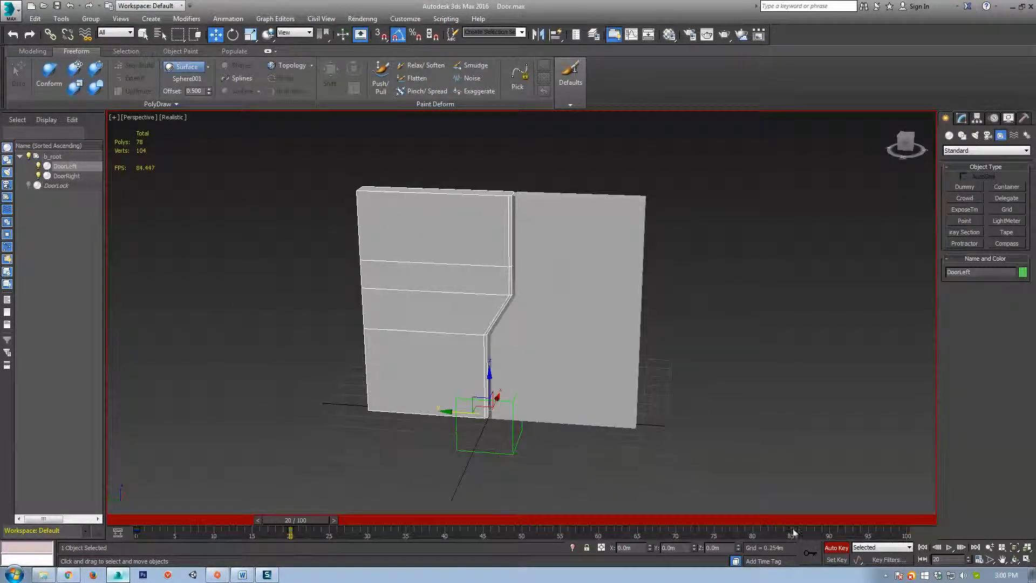
{"action": "middle_click_drag", "start_coordinate": [378, 423], "coordinate": [384, 424]}
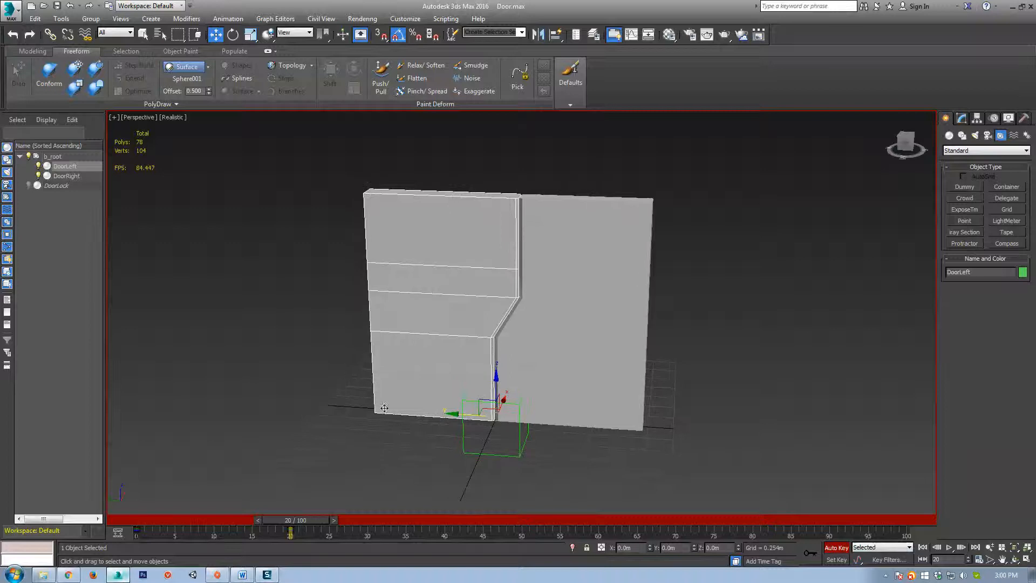
{"action": "middle_click_drag", "start_coordinate": [526, 480], "coordinate": [420, 442]}
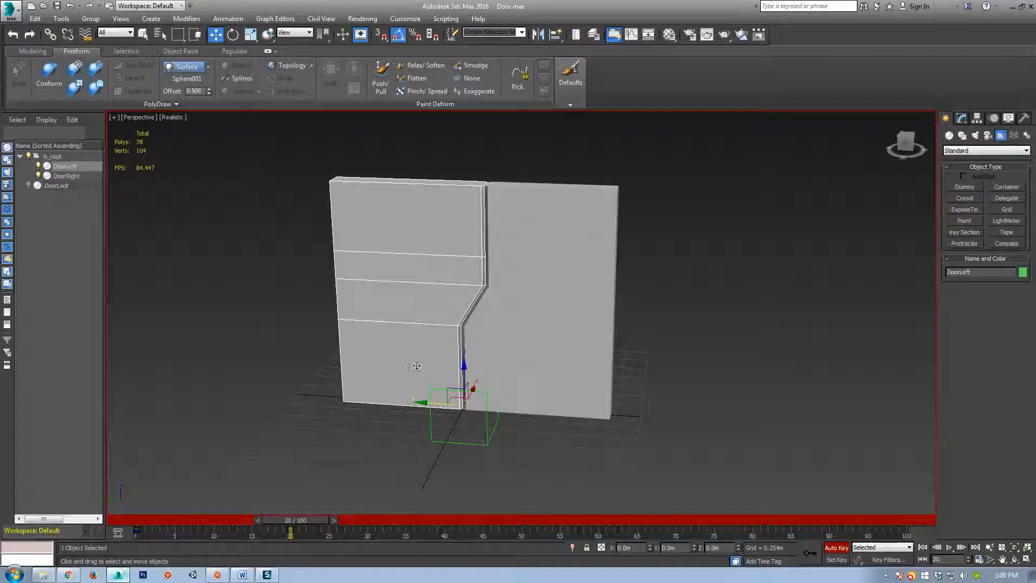
{"action": "middle_click_drag", "start_coordinate": [388, 401], "coordinate": [398, 401], "text": "alt"}
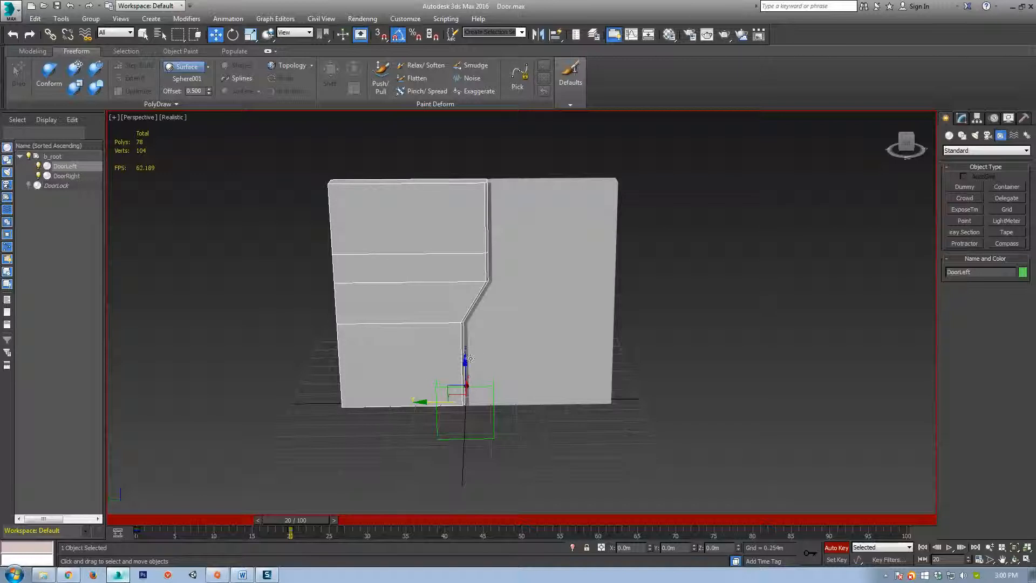
{"action": "left_click_drag", "start_coordinate": [432, 403], "coordinate": [332, 405]}
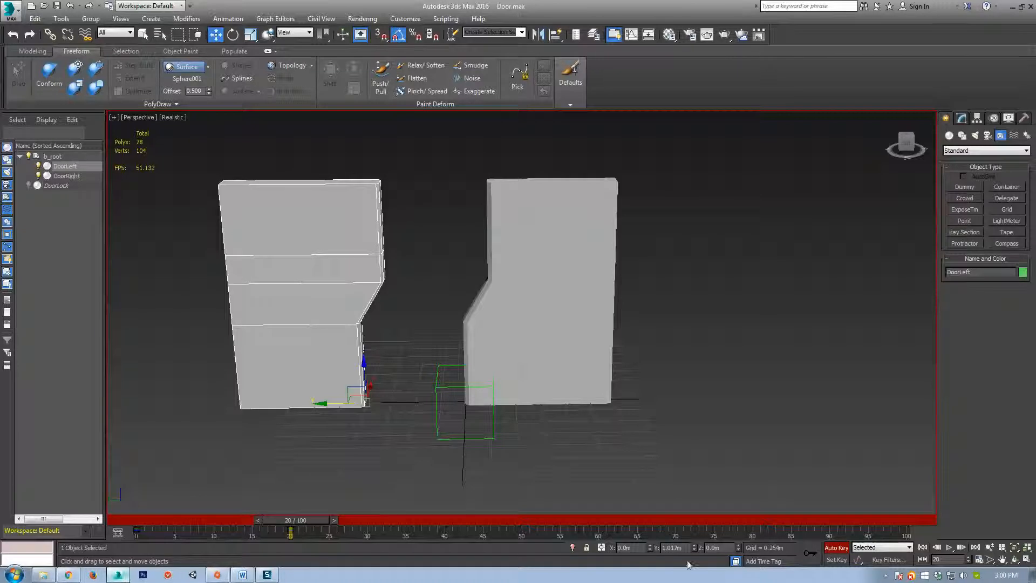
Slide DoorRight about -1.036m along Y and scrub the timeline to check both doors.
{"action": "left_click", "coordinate": [520, 412]}
{"action": "left_click_drag", "start_coordinate": [435, 404], "coordinate": [533, 404]}
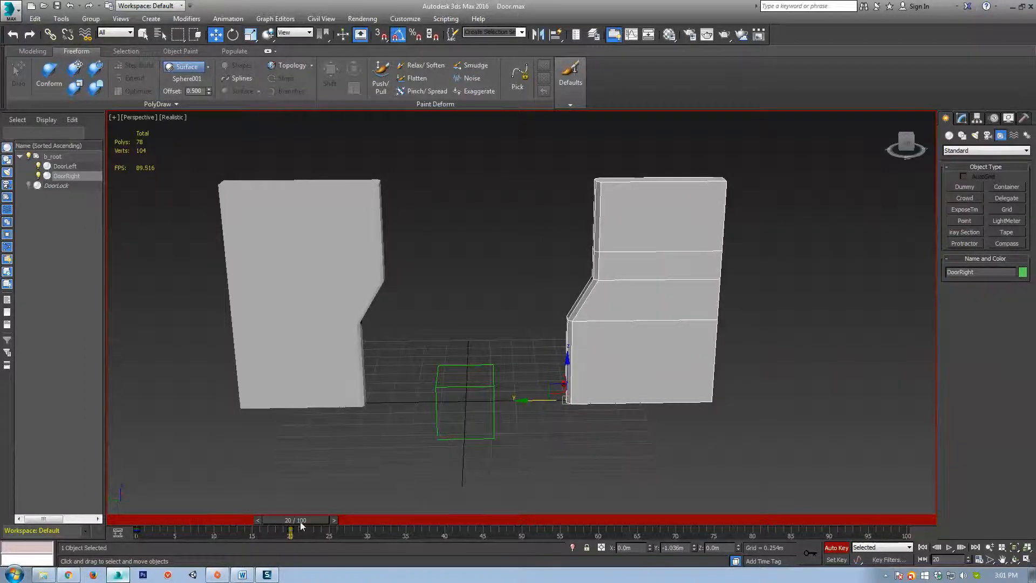
{"action": "left_click_drag", "start_coordinate": [301, 525], "coordinate": [149, 523]}
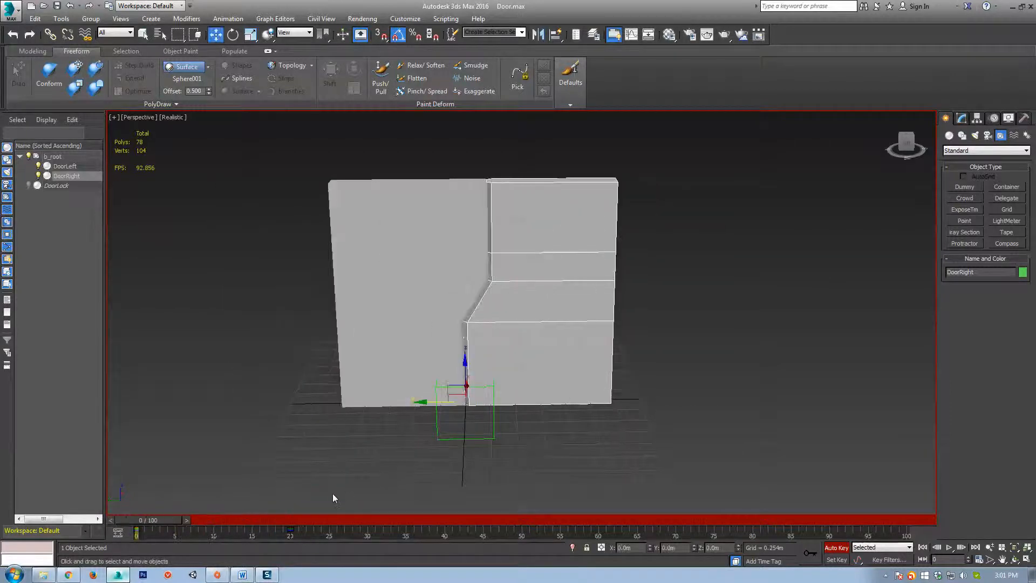
{"action": "left_click", "coordinate": [950, 548]}
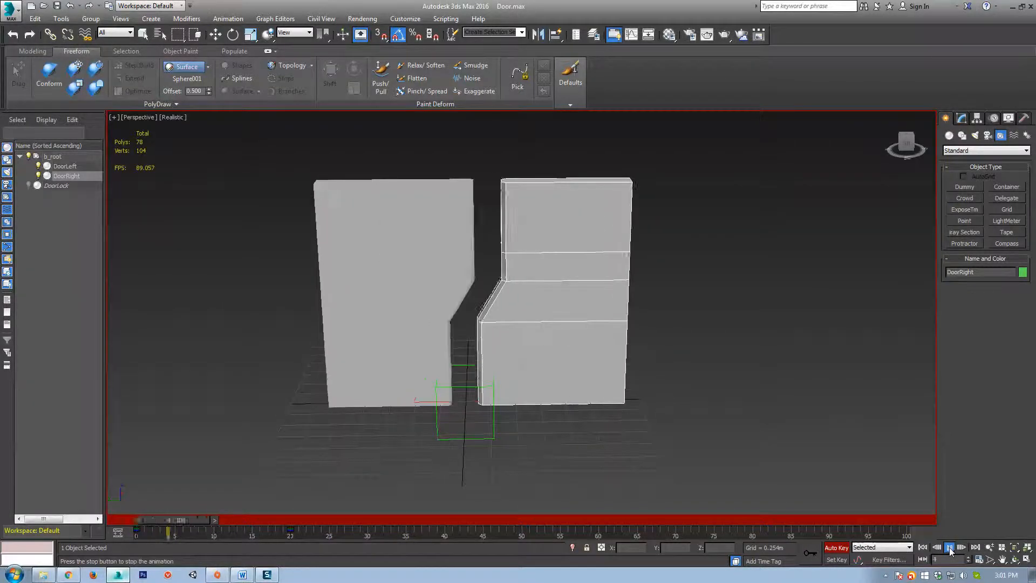
{"action": "left_click", "coordinate": [950, 547]}
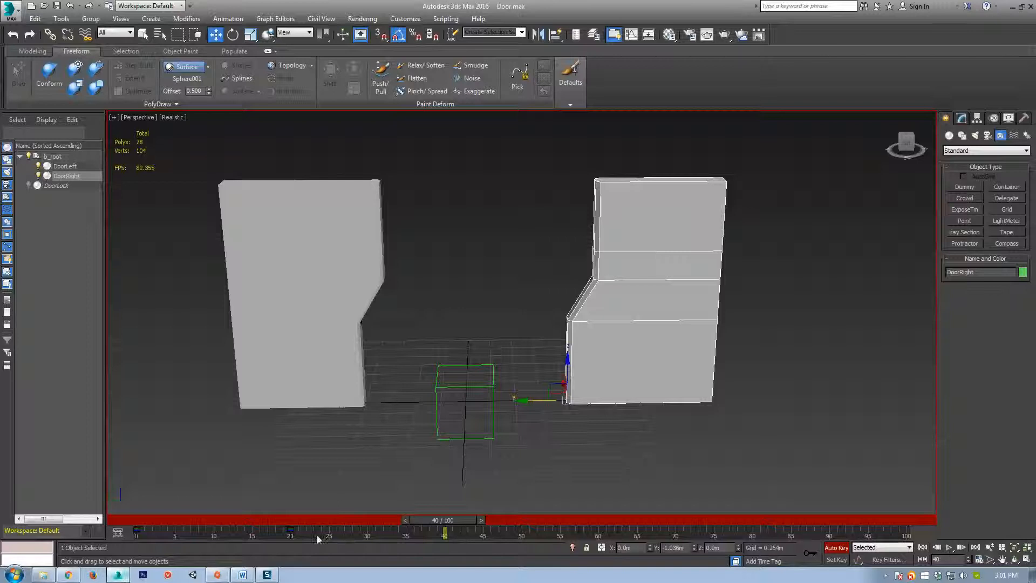
{"action": "left_click_drag", "start_coordinate": [464, 521], "coordinate": [115, 540]}
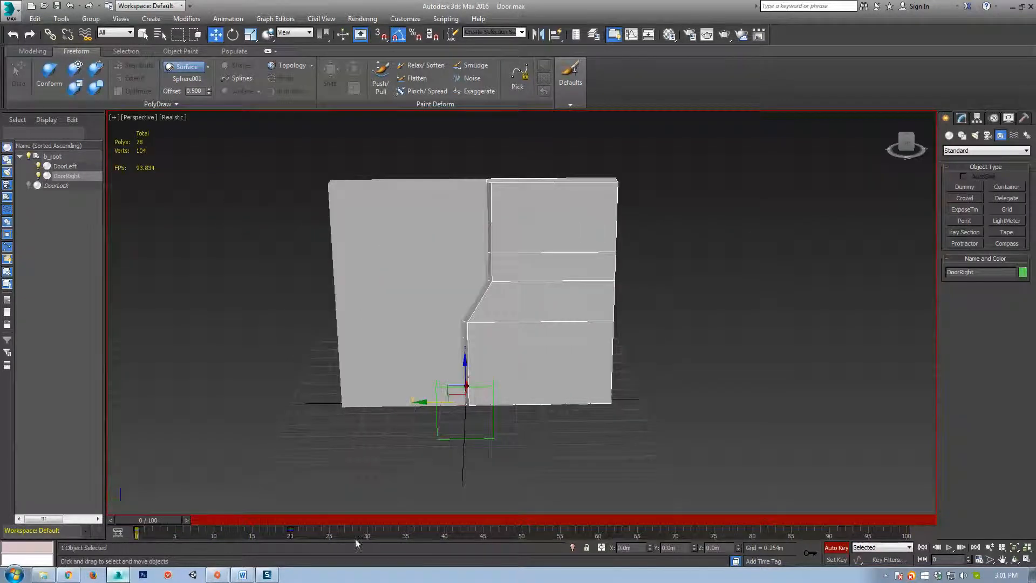
Set the Time Configuration End Time to 20 so the animation spans frames 0-20.
{"action": "left_click", "coordinate": [949, 548]}
{"action": "right_click", "coordinate": [947, 550]}
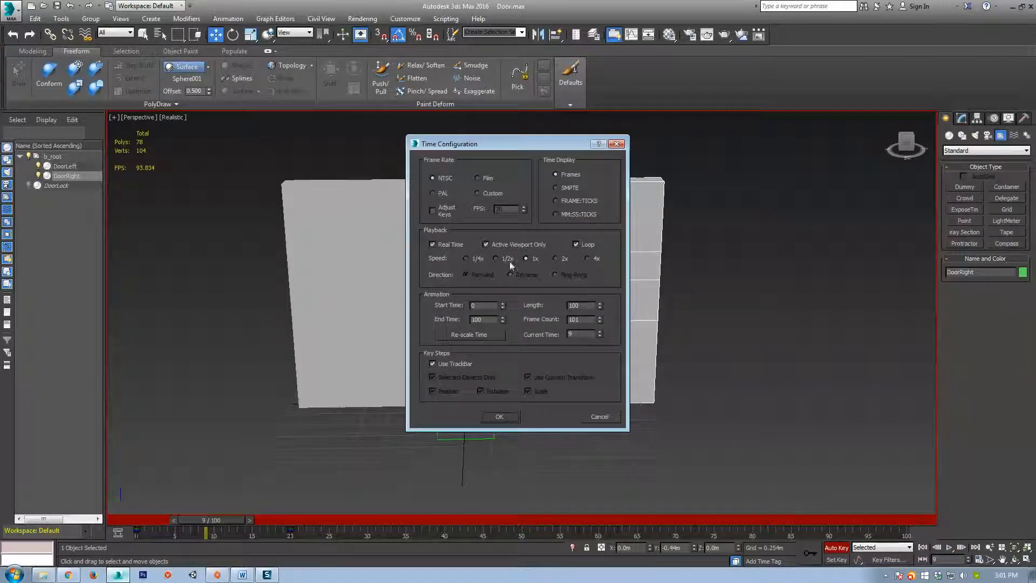
{"action": "double_click", "coordinate": [487, 319]}
{"action": "type", "text": "20"}
{"action": "left_click", "coordinate": [499, 417]}
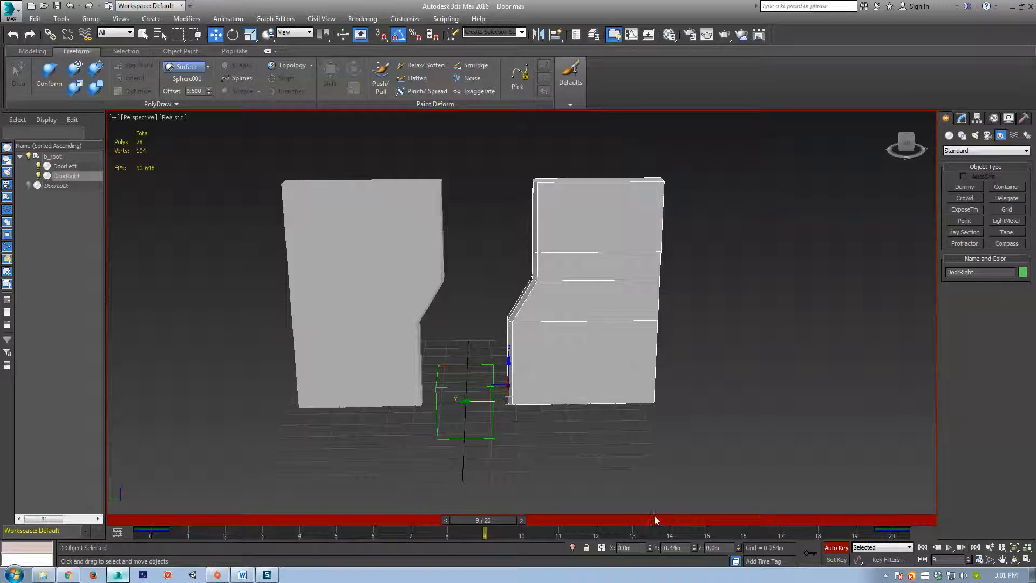
Undo the frame-range change and drag the timeline start and end back to about 0–20.
{"action": "key", "text": "ctrl+z"}
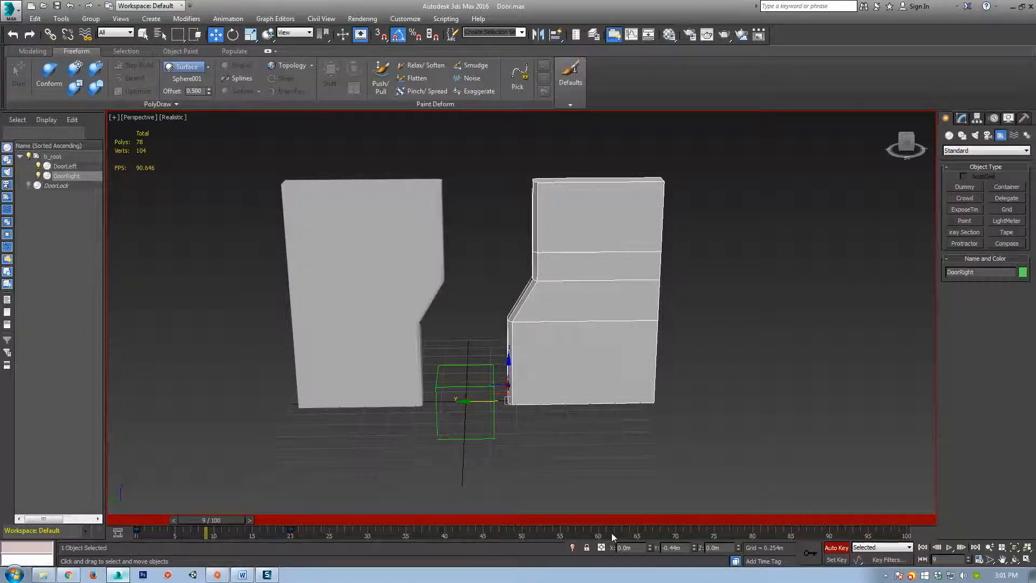
{"action": "right_click_drag", "start_coordinate": [611, 533], "coordinate": [667, 547], "text": "ctrl+alt"}
{"action": "right_click_drag", "start_coordinate": [423, 539], "coordinate": [829, 543], "text": "ctrl+alt"}
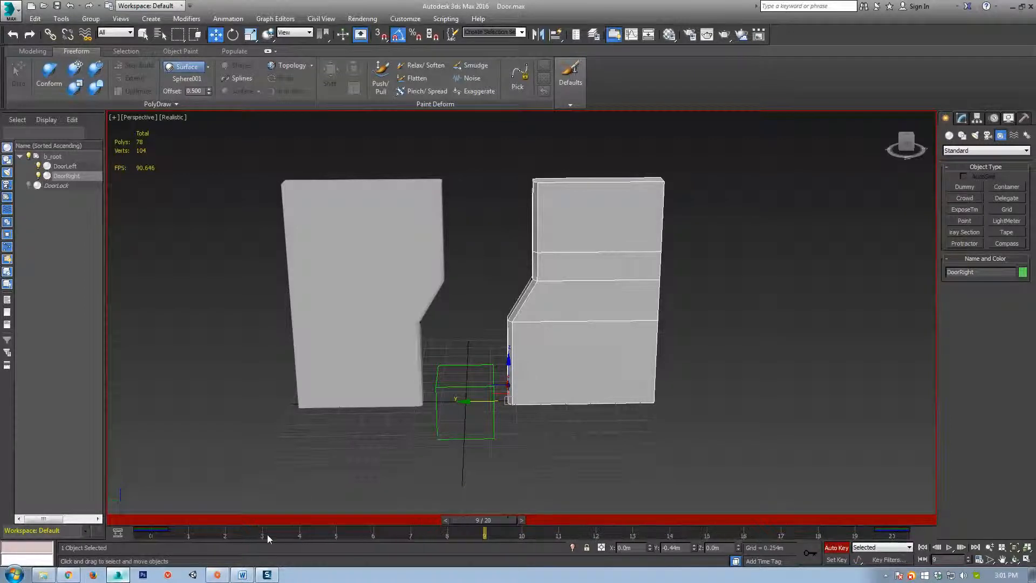
{"action": "mouse_move", "coordinate": [270, 536]}
{"action": "left_mouse_down", "text": "ctrl+alt"}
{"action": "mouse_move", "coordinate": [319, 537]}
{"action": "mouse_move", "coordinate": [267, 539]}
{"action": "mouse_move", "coordinate": [276, 539]}
{"action": "left_mouse_up", "text": "ctrl+alt"}
Scrub and play the doors sliding open, then bring up Time Configuration from the playback controls.
{"action": "left_click_drag", "start_coordinate": [484, 534], "coordinate": [33, 526]}
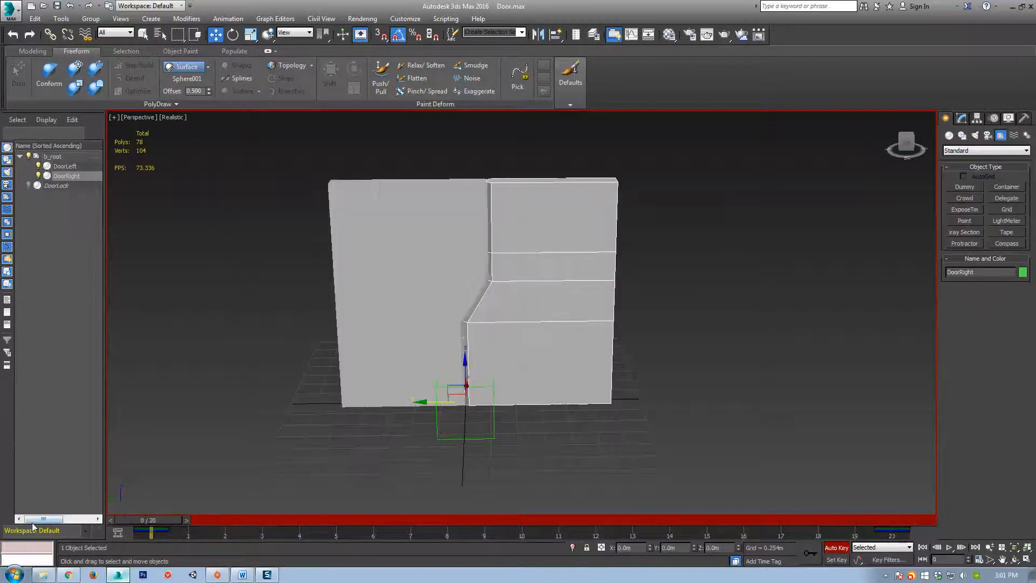
{"action": "left_click", "coordinate": [950, 547]}
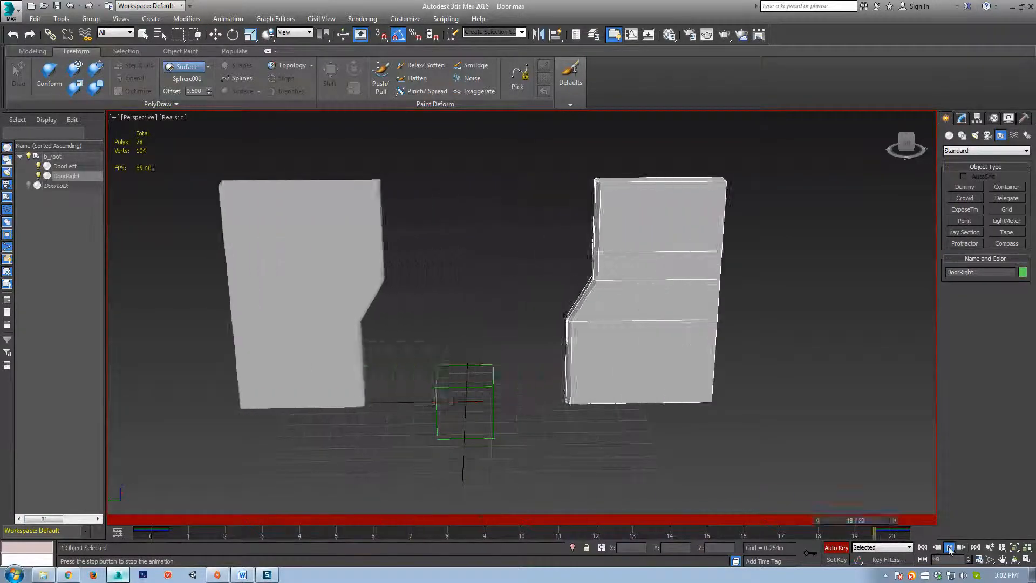
{"action": "right_click", "coordinate": [950, 547]}
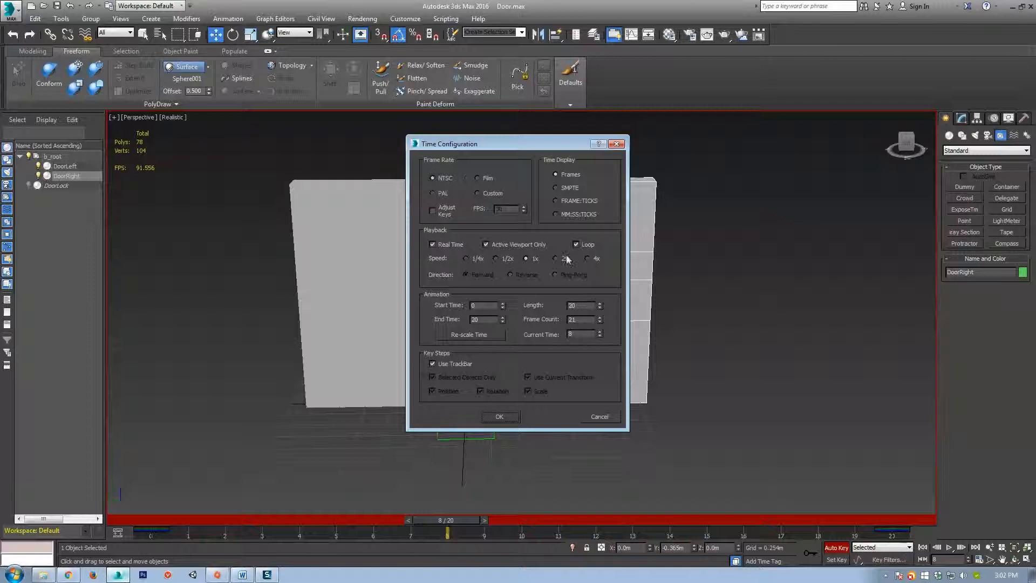
Close Time Configuration without changes and replay the doors sliding open.
{"action": "left_click", "coordinate": [499, 417]}
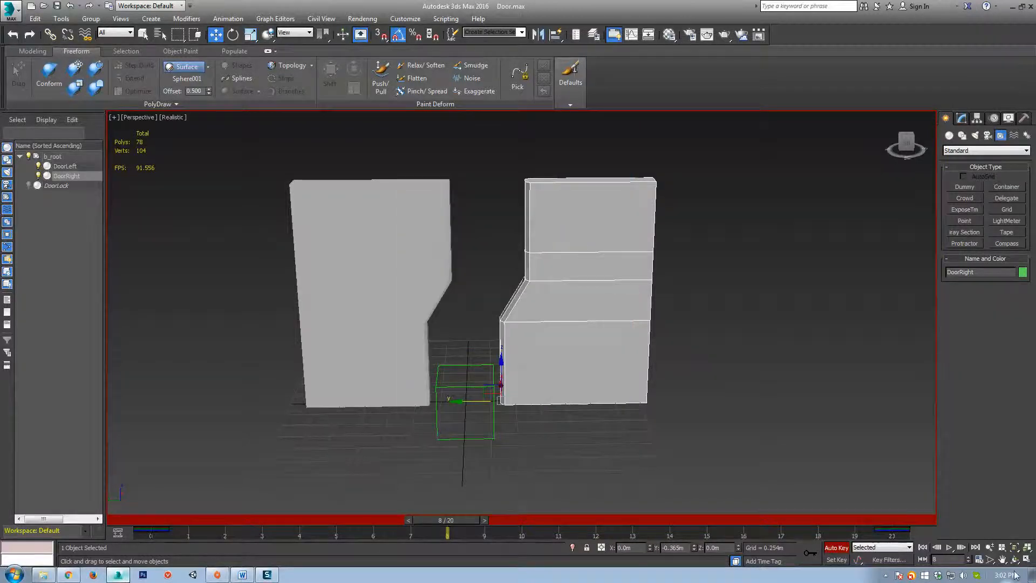
{"action": "left_click", "coordinate": [950, 548]}
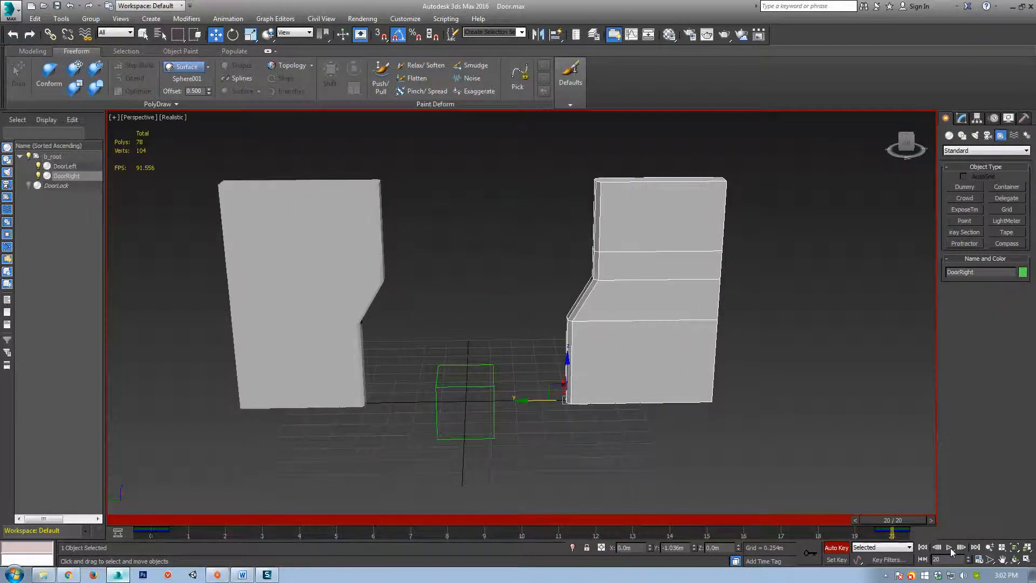
{"action": "left_click", "coordinate": [950, 548]}
Scrub the 0–20 timeline to check the door motion, then select both doors with Move.
{"action": "left_click_drag", "start_coordinate": [912, 522], "coordinate": [131, 536]}
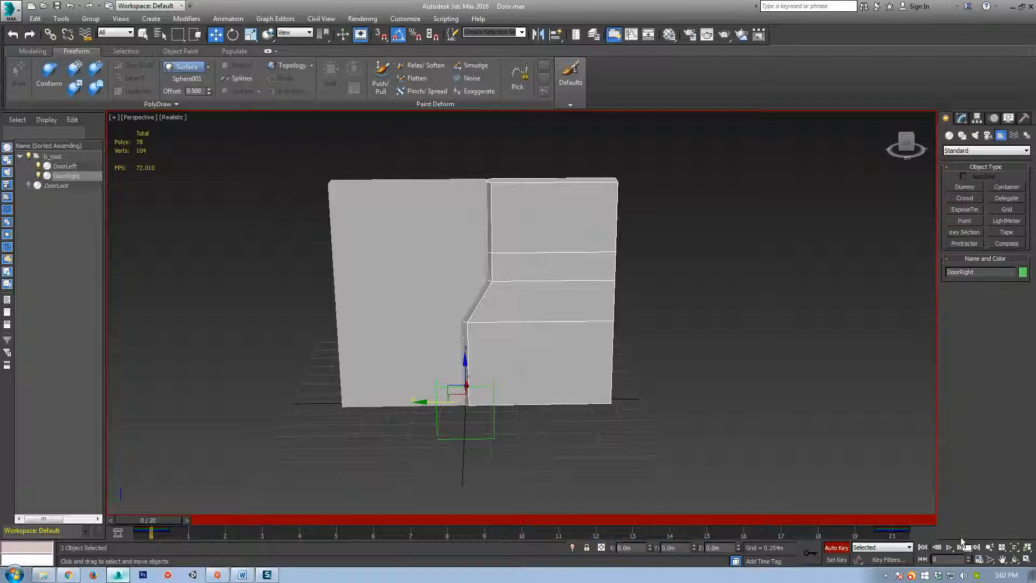
{"action": "left_click_drag", "start_coordinate": [166, 528], "coordinate": [818, 531]}
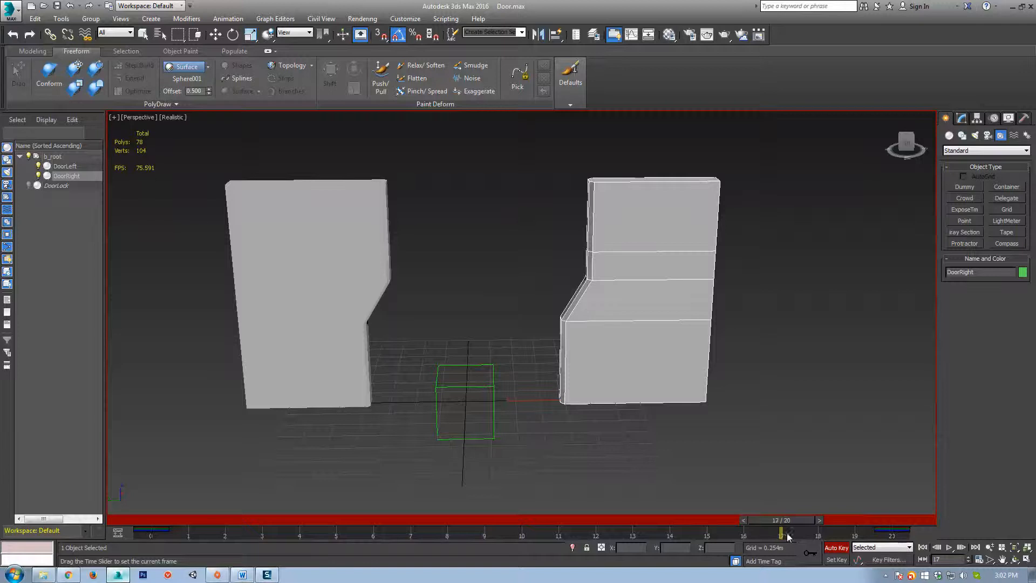
{"action": "left_click_drag", "start_coordinate": [849, 573], "coordinate": [727, 548]}
{"action": "key", "text": "w"}
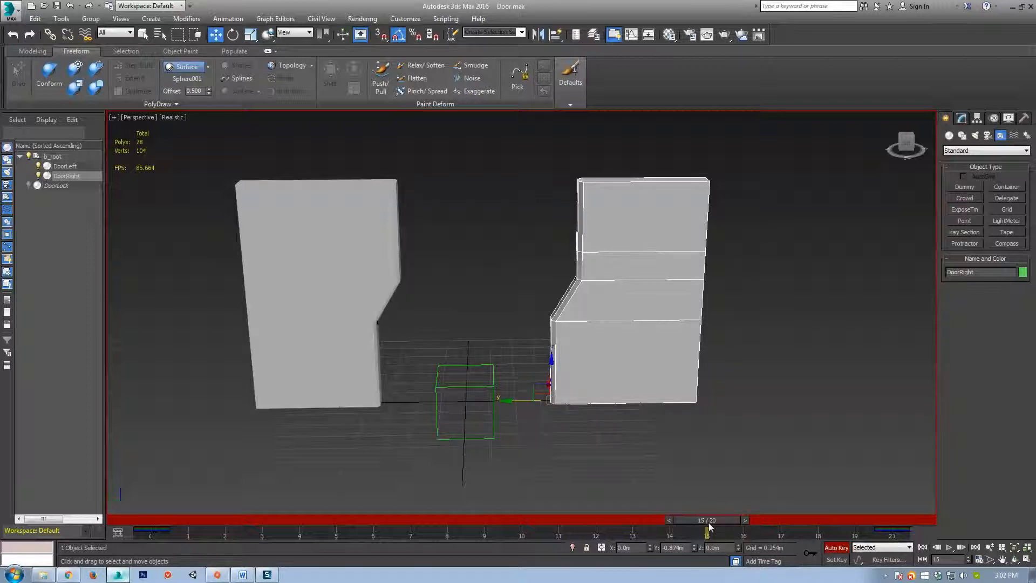
{"action": "left_click_drag", "start_coordinate": [808, 227], "coordinate": [157, 286]}
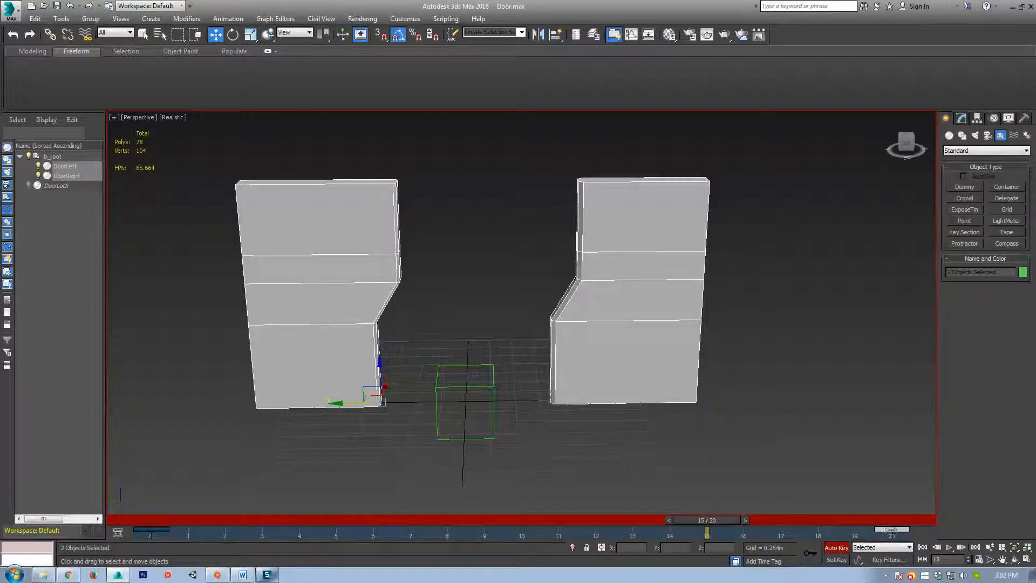
Copy both doors' open keys from frame 20 to frame 15 and check their pose there.
{"action": "left_click_drag", "start_coordinate": [892, 533], "coordinate": [794, 529], "text": "shift"}
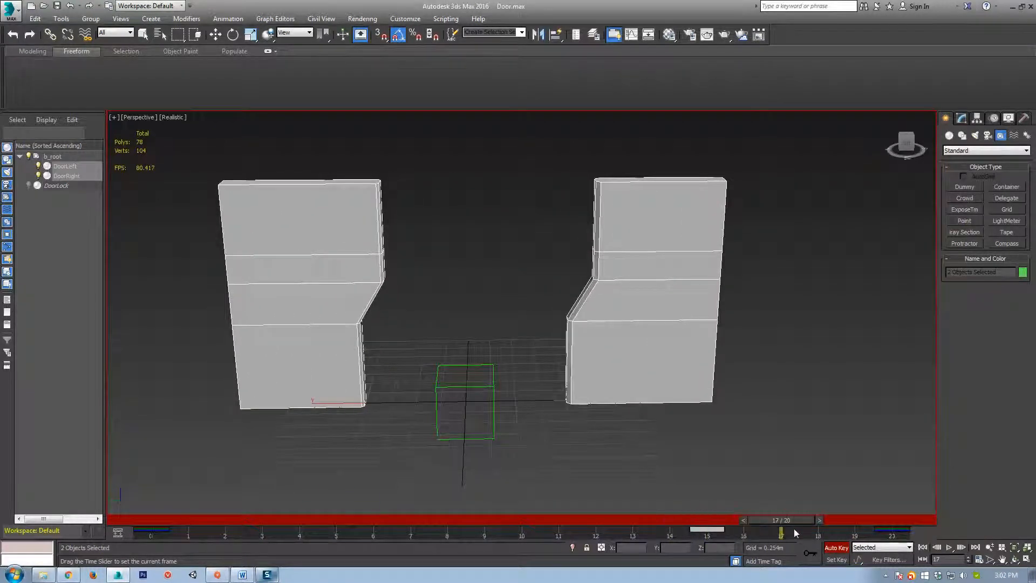
{"action": "key", "text": "w"}
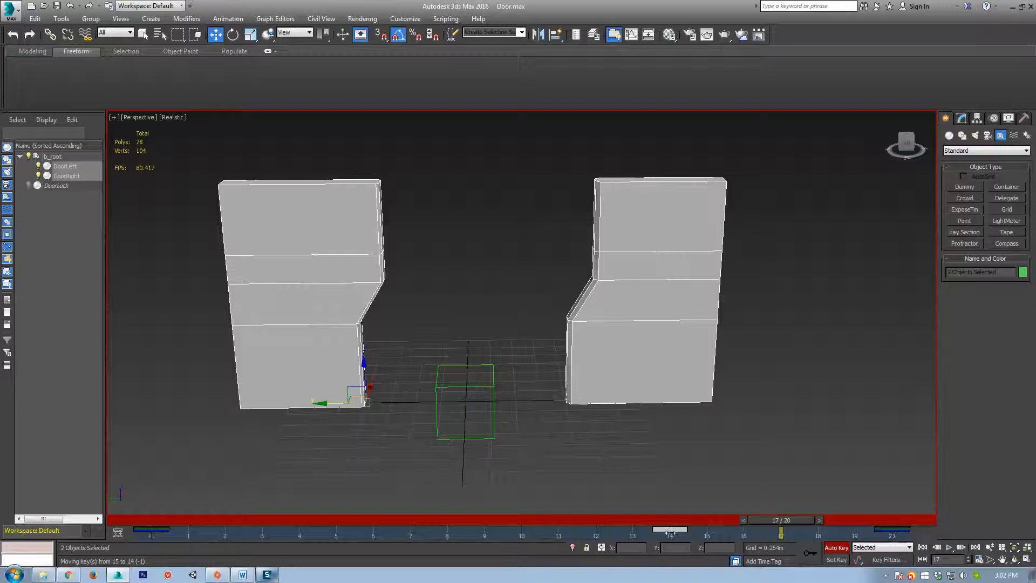
{"action": "mouse_move", "coordinate": [694, 535]}
{"action": "left_mouse_down"}
{"action": "mouse_move", "coordinate": [670, 534]}
{"action": "mouse_move", "coordinate": [713, 536]}
{"action": "left_mouse_up"}
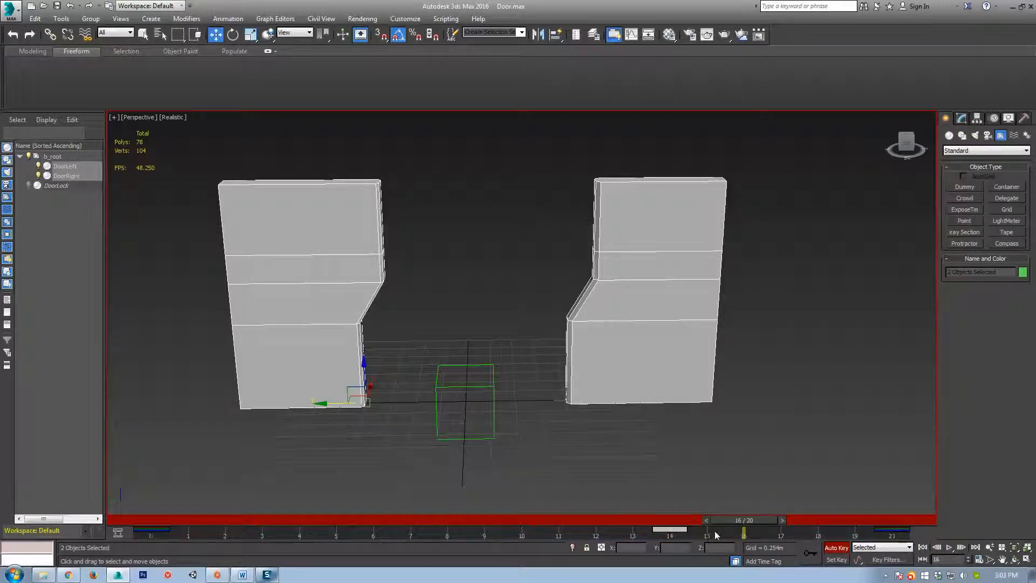
{"action": "left_click", "coordinate": [791, 362]}
{"action": "left_click", "coordinate": [342, 354]}
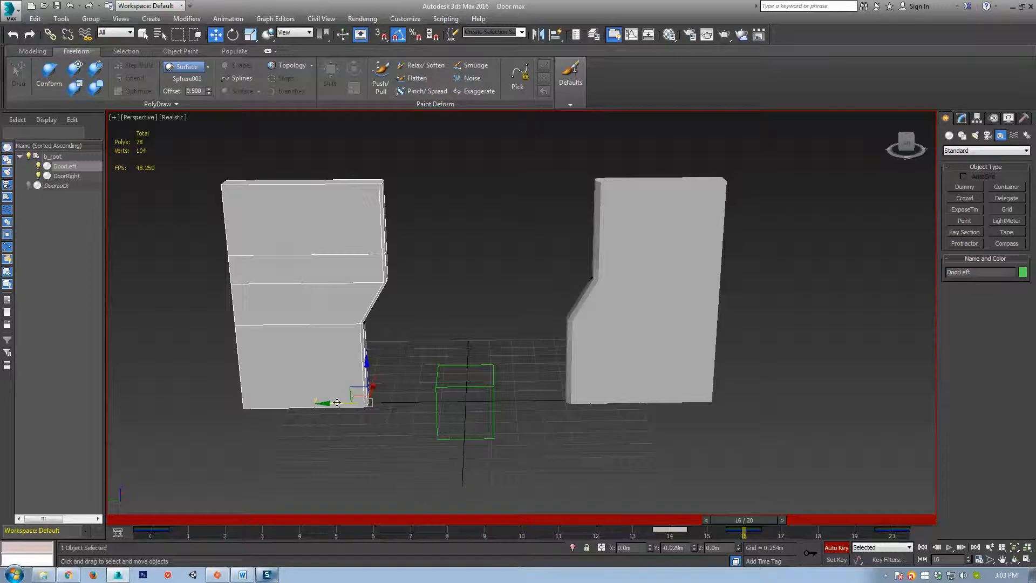
{"action": "left_click", "coordinate": [608, 363]}
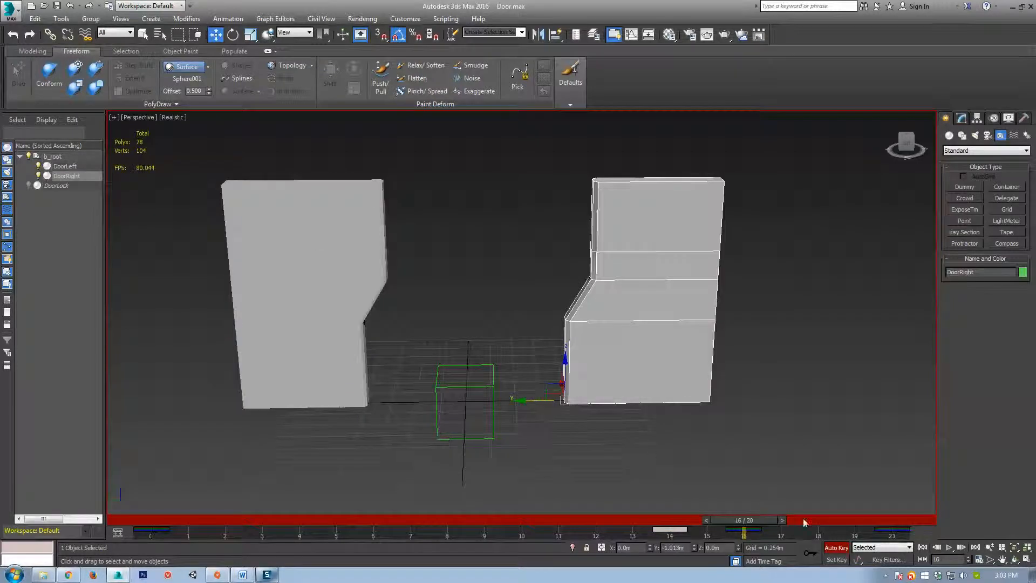
Nudge the left door slightly outward at frame 18 and the right door to match at frame 19.
{"action": "left_click_drag", "start_coordinate": [757, 520], "coordinate": [821, 521]}
{"action": "key", "text": "w"}
{"action": "left_click_drag", "start_coordinate": [803, 269], "coordinate": [426, 280]}
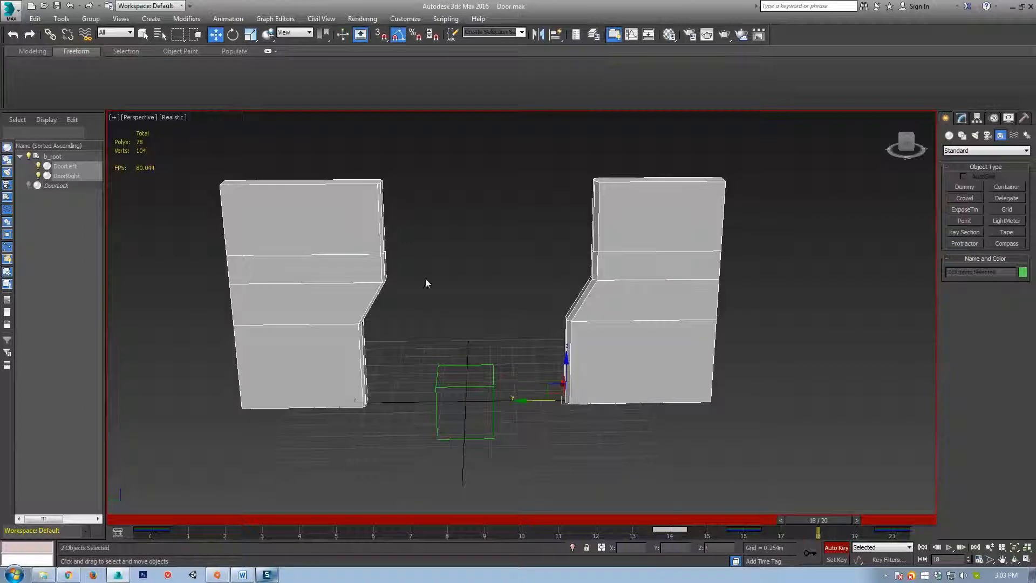
{"action": "left_click", "coordinate": [642, 421]}
{"action": "left_click", "coordinate": [636, 341]}
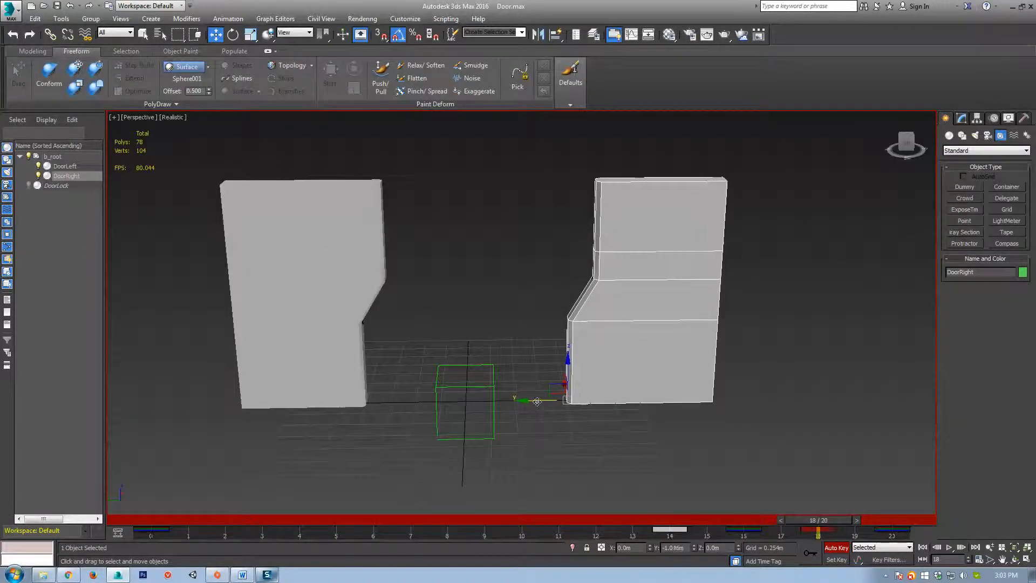
{"action": "left_click", "coordinate": [297, 383]}
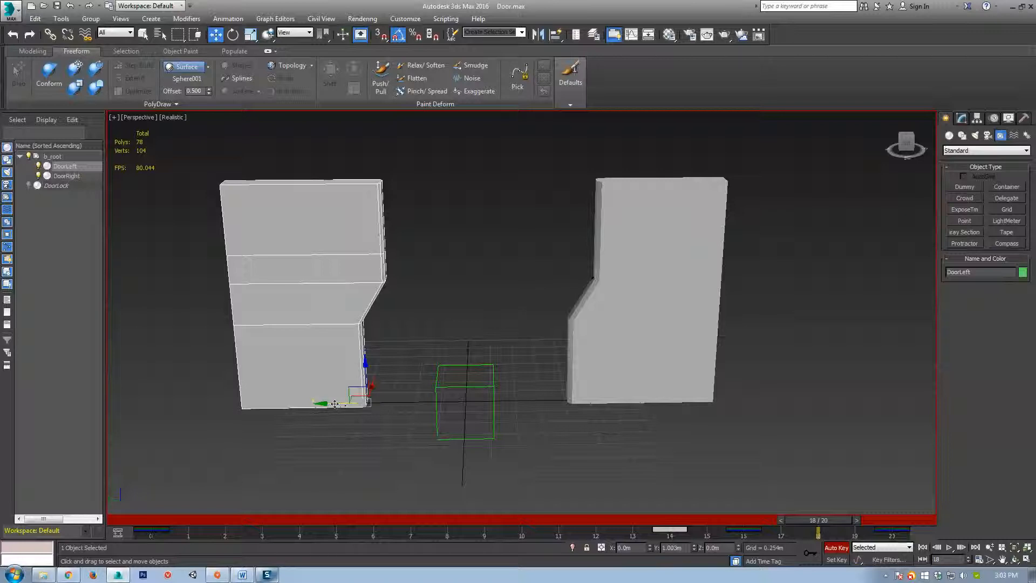
{"action": "left_click_drag", "start_coordinate": [335, 404], "coordinate": [332, 404]}
{"action": "left_click_drag", "start_coordinate": [819, 527], "coordinate": [855, 521]}
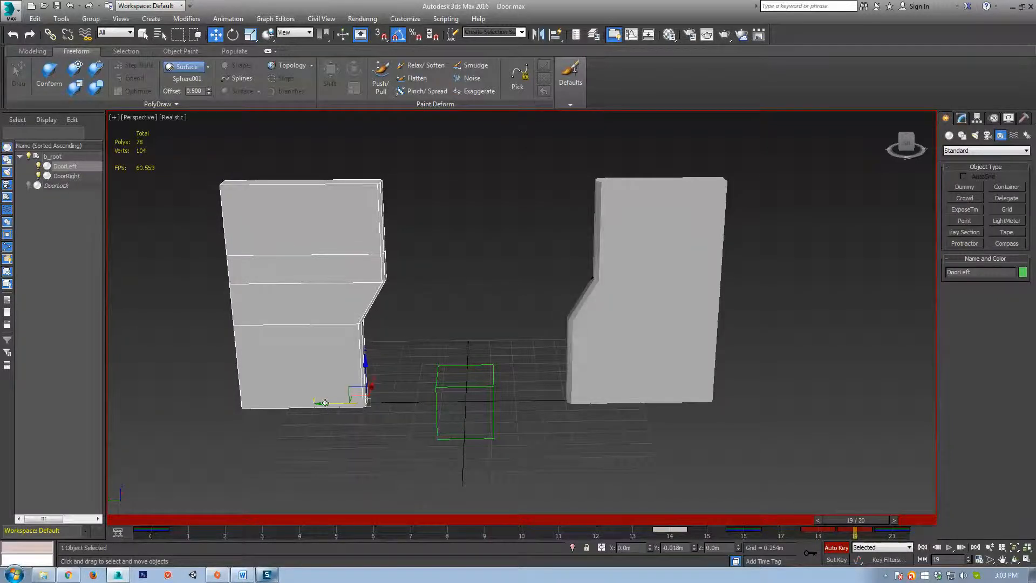
{"action": "left_click", "coordinate": [583, 379]}
{"action": "left_click_drag", "start_coordinate": [535, 404], "coordinate": [534, 403]}
Scrub and play the animation to check the opening, ending at frame 0 with doors closed.
{"action": "left_click_drag", "start_coordinate": [865, 523], "coordinate": [119, 529]}
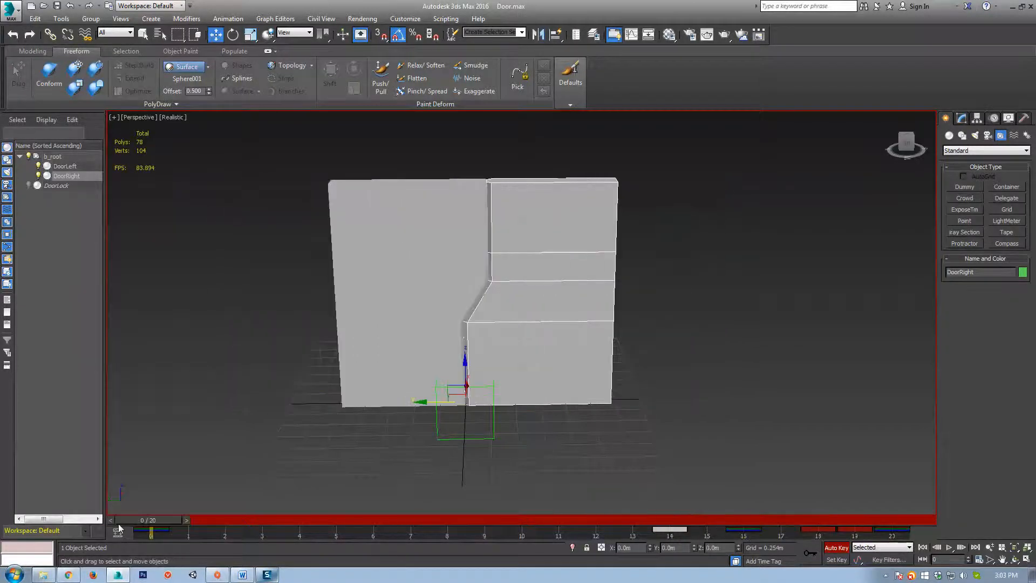
{"action": "key", "text": "slash"}
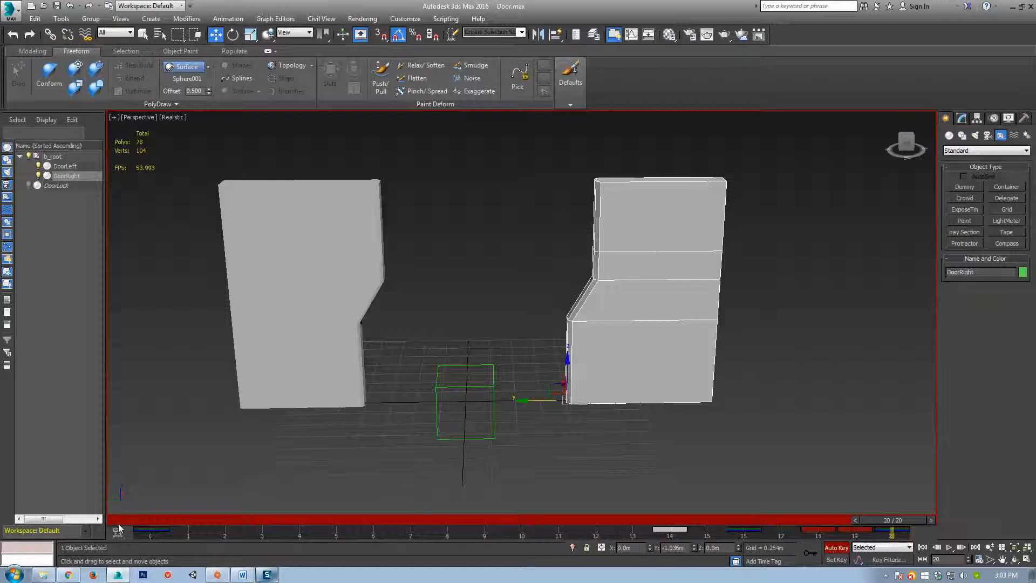
{"action": "key", "text": "slash"}
{"action": "key", "text": "slash"}
{"action": "key", "text": "slash"}
{"action": "key", "text": "slash"}
{"action": "left_click_drag", "start_coordinate": [909, 520], "coordinate": [140, 469]}
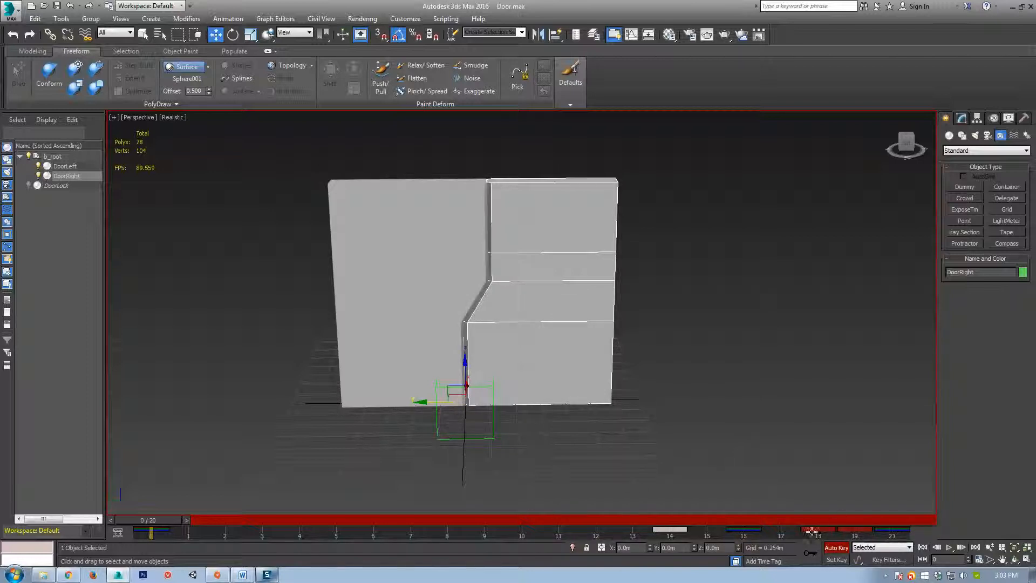
Stretch the animation to 40 frames and scrub through the later frames from frame 20.
{"action": "right_click_drag", "start_coordinate": [824, 535], "coordinate": [621, 552], "text": "ctrl+alt"}
{"action": "left_click_drag", "start_coordinate": [161, 520], "coordinate": [305, 543]}
{"action": "key", "text": "w"}
{"action": "left_click_drag", "start_coordinate": [486, 544], "coordinate": [542, 533]}
Copy both doors' closed frame-0 key to frame 39, then move it back to about frame 34.
{"action": "key", "text": "w"}
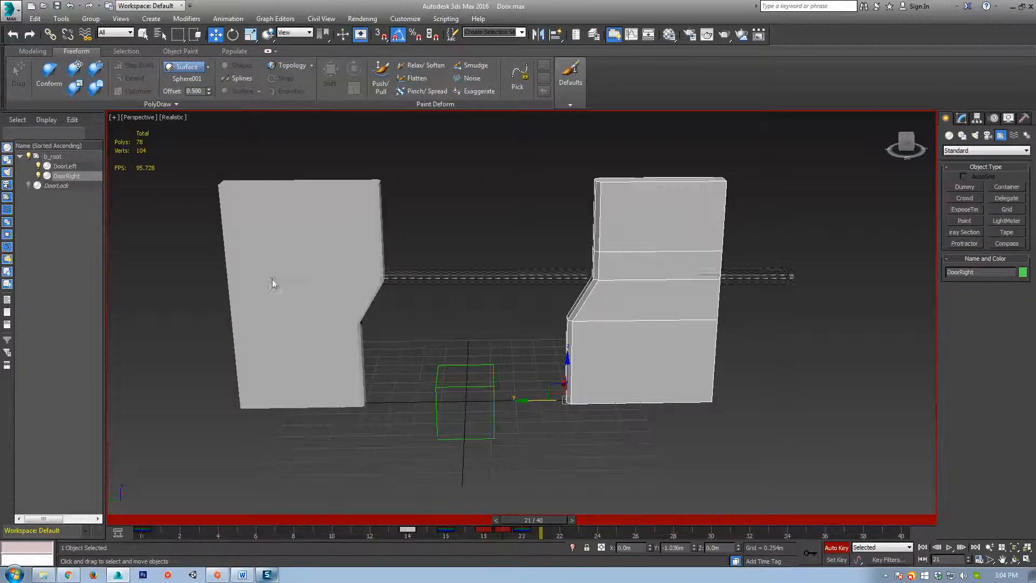
{"action": "left_click", "coordinate": [273, 283], "text": "ctrl"}
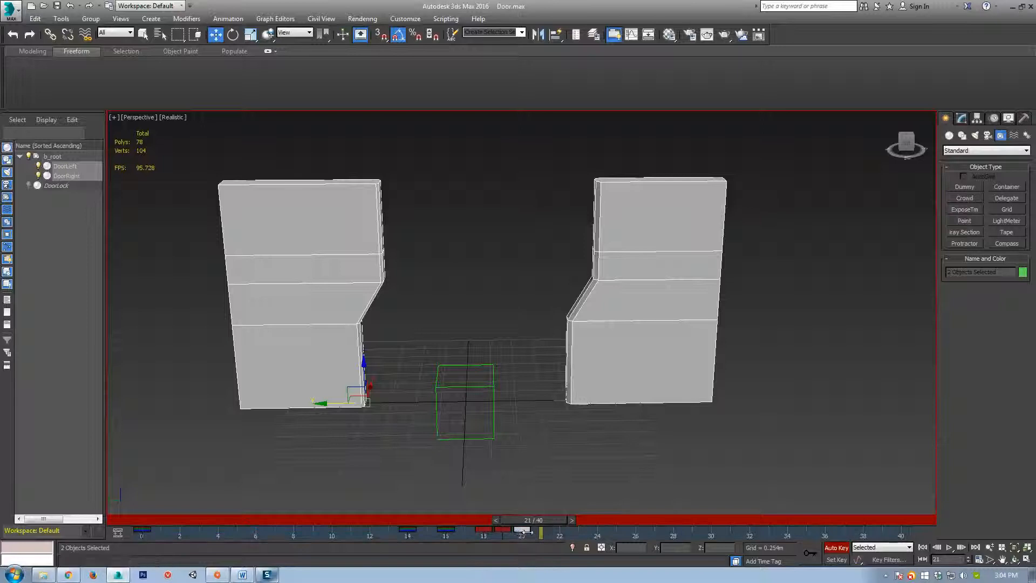
{"action": "mouse_move", "coordinate": [553, 525]}
{"action": "left_mouse_down"}
{"action": "mouse_move", "coordinate": [529, 526]}
{"action": "mouse_move", "coordinate": [868, 543]}
{"action": "mouse_move", "coordinate": [905, 559]}
{"action": "left_mouse_up"}
{"action": "left_click", "coordinate": [141, 530]}
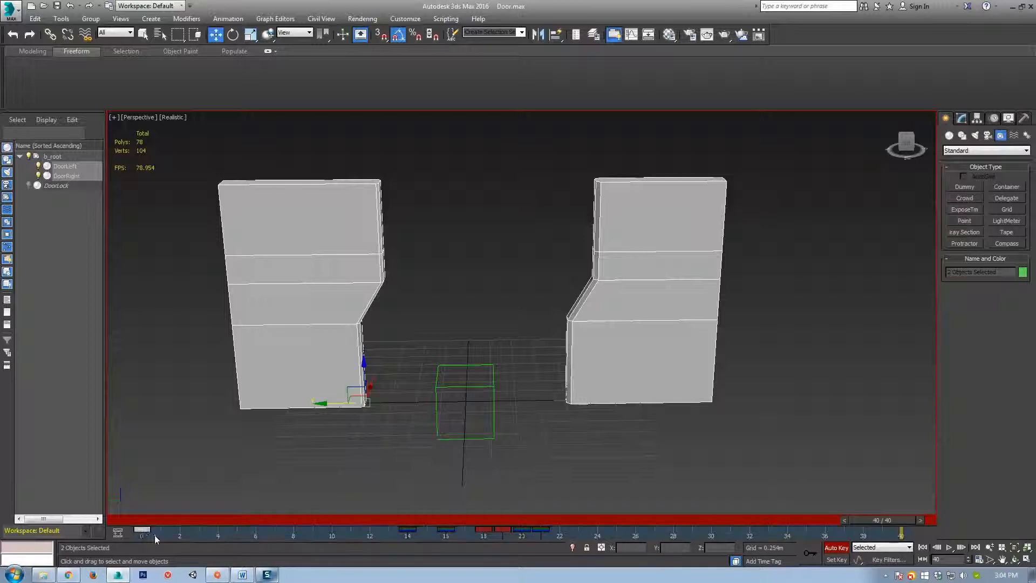
{"action": "left_click_drag", "start_coordinate": [145, 532], "coordinate": [826, 520], "text": "shift"}
{"action": "mouse_move", "coordinate": [900, 531]}
{"action": "left_mouse_down"}
{"action": "mouse_move", "coordinate": [742, 529]}
{"action": "mouse_move", "coordinate": [830, 537]}
{"action": "left_mouse_up"}
{"action": "scroll", "coordinate": [460, 334], "scroll_direction": "up", "scroll_amount": 5}
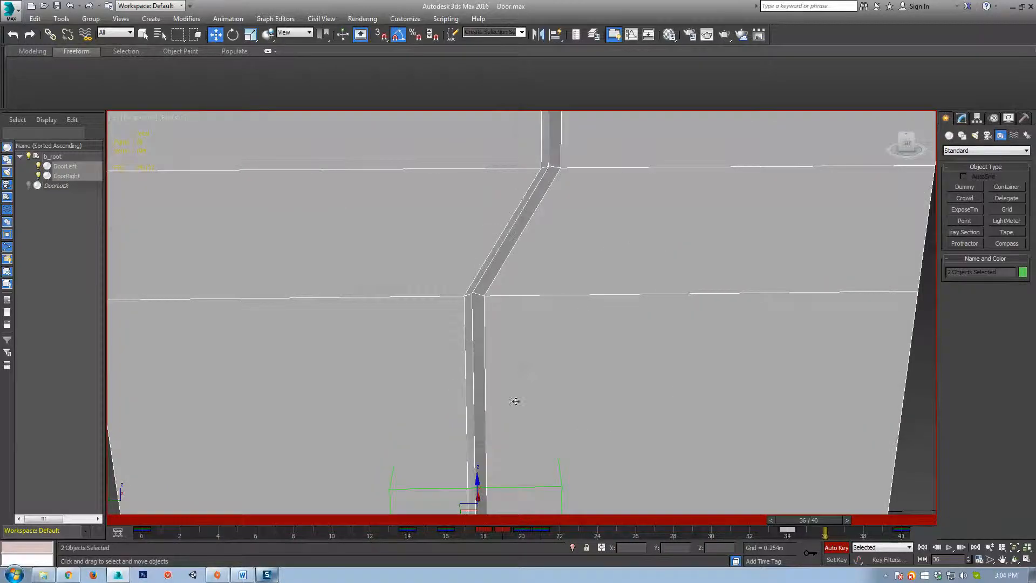
{"action": "scroll", "coordinate": [516, 400], "scroll_direction": "down", "scroll_amount": 2}
{"action": "left_click", "coordinate": [599, 456]}
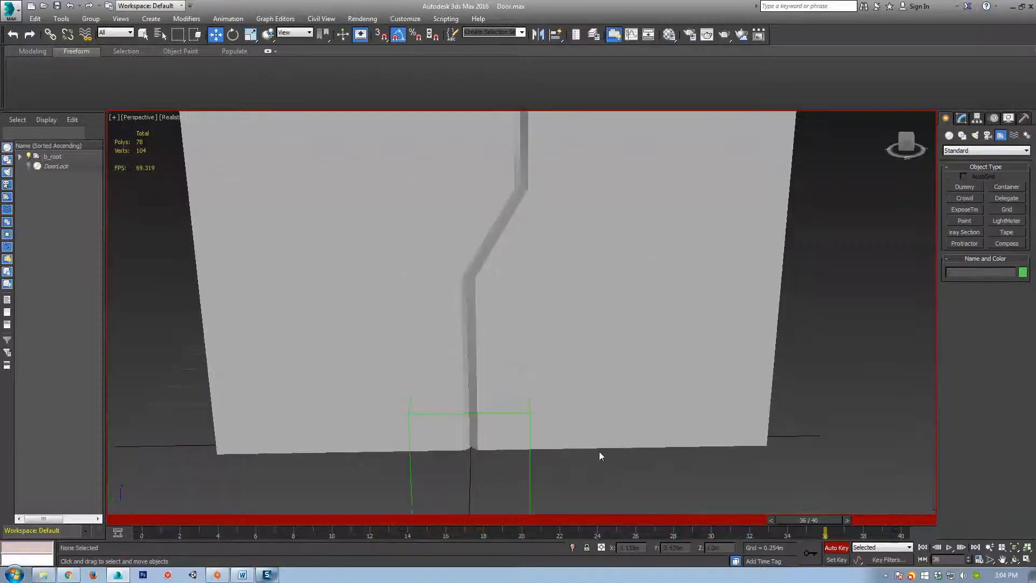
Shift the right door slightly sideways, then reselect both doors.
{"action": "left_click", "coordinate": [429, 351]}
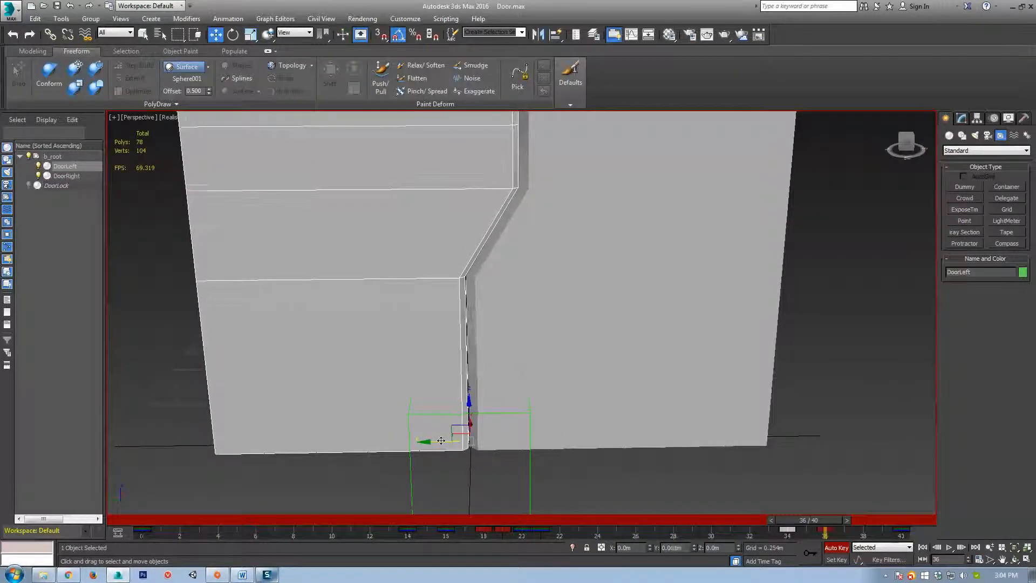
{"action": "left_click", "coordinate": [562, 374]}
{"action": "left_click_drag", "start_coordinate": [447, 446], "coordinate": [449, 444]}
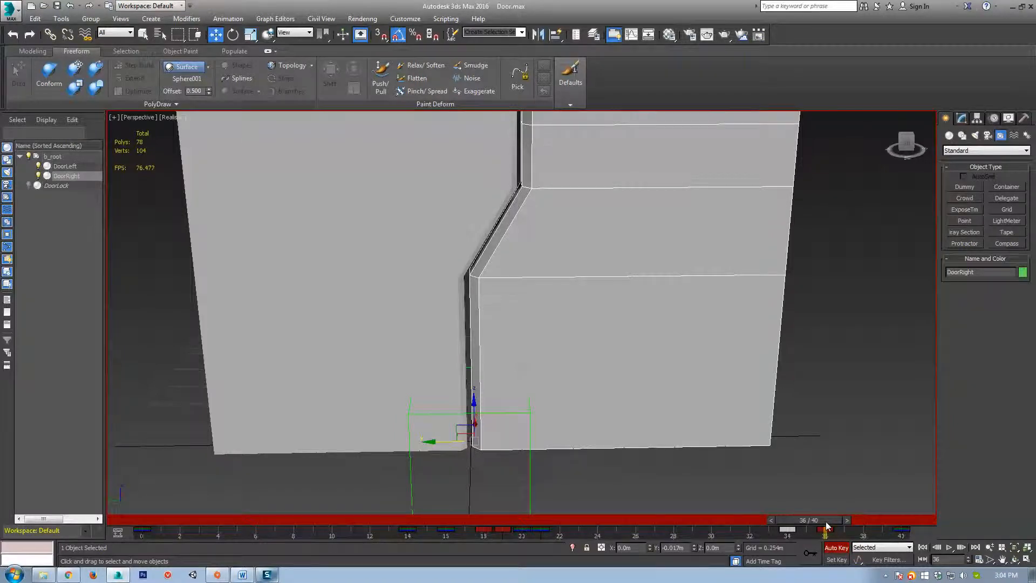
{"action": "left_click", "coordinate": [467, 345], "text": "ctrl"}
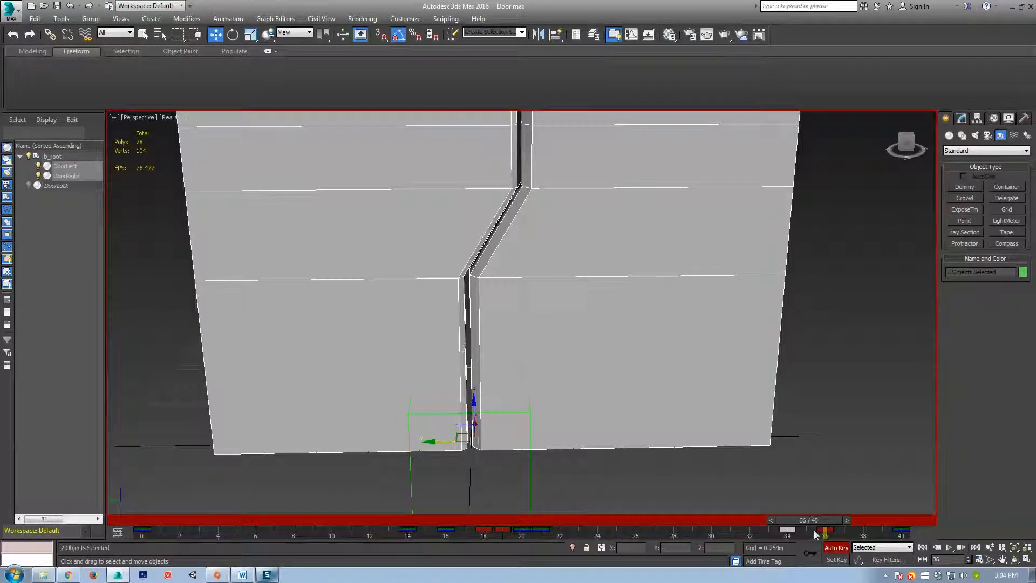
Nudge the right door slightly left at frame 38 and back at frame 39.
{"action": "left_click_drag", "start_coordinate": [831, 519], "coordinate": [867, 520]}
{"action": "left_click", "coordinate": [746, 458]}
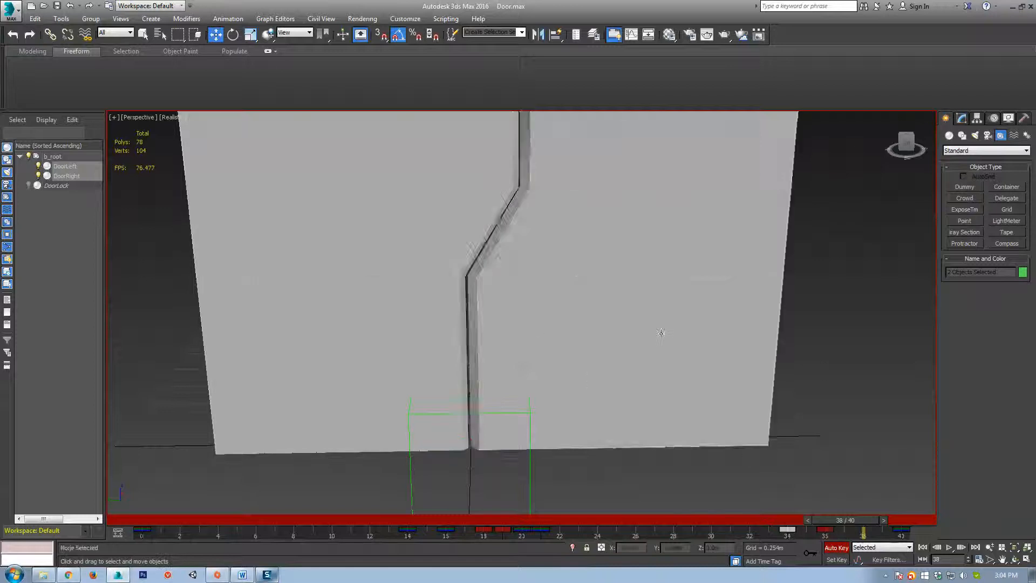
{"action": "left_click", "coordinate": [661, 333]}
{"action": "left_click", "coordinate": [438, 444]}
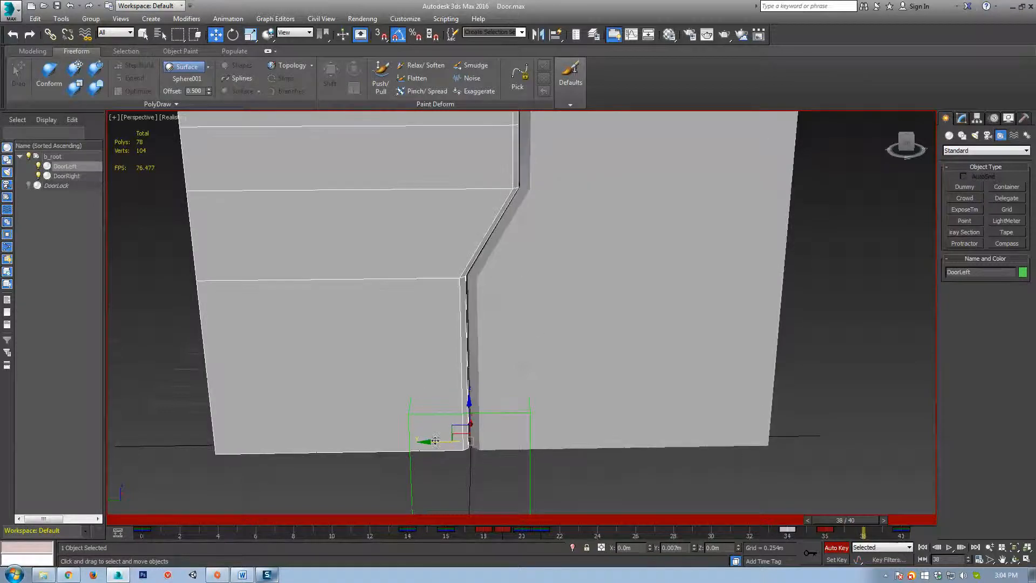
{"action": "left_click", "coordinate": [548, 386]}
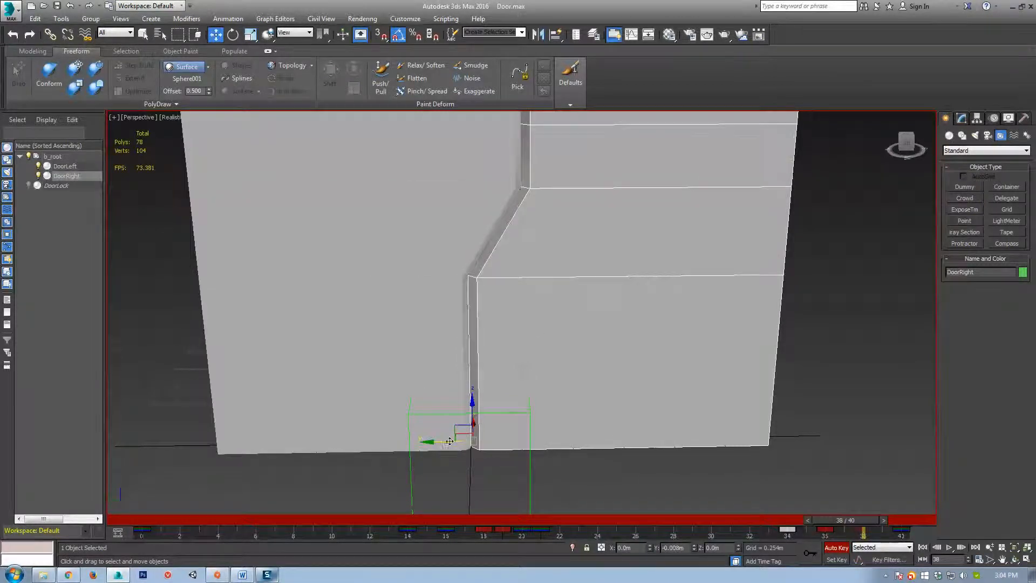
{"action": "left_click_drag", "start_coordinate": [449, 441], "coordinate": [448, 441]}
{"action": "left_click_drag", "start_coordinate": [866, 522], "coordinate": [890, 527]}
{"action": "left_click_drag", "start_coordinate": [443, 442], "coordinate": [439, 444]}
{"action": "left_click", "coordinate": [448, 396]}
Play the door animation from frame 21 to 40, recentre the view, and scrub back to frame 0.
{"action": "left_click_drag", "start_coordinate": [875, 521], "coordinate": [551, 524]}
{"action": "key", "text": "slash"}
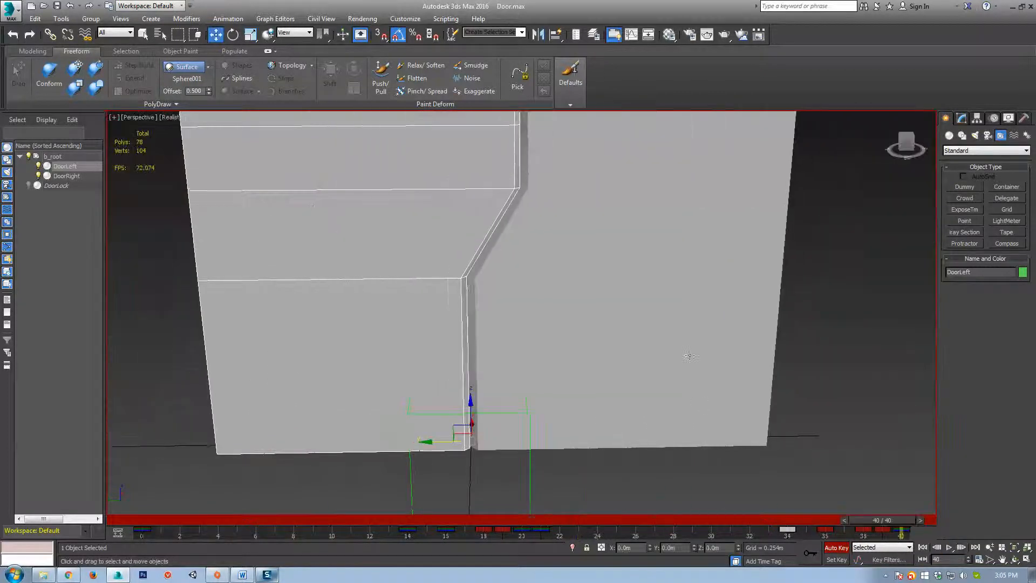
{"action": "scroll", "coordinate": [675, 337], "scroll_direction": "down", "scroll_amount": 5}
{"action": "key", "text": "slash"}
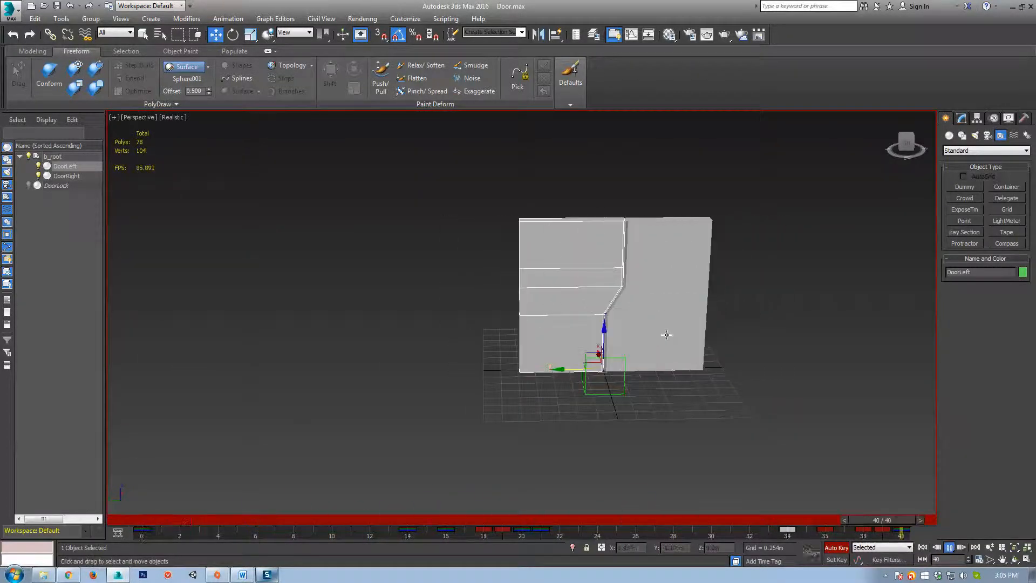
{"action": "middle_click_drag", "start_coordinate": [698, 340], "coordinate": [650, 360]}
{"action": "scroll", "coordinate": [650, 361], "scroll_direction": "up", "scroll_amount": 3}
{"action": "left_click_drag", "start_coordinate": [888, 521], "coordinate": [102, 486]}
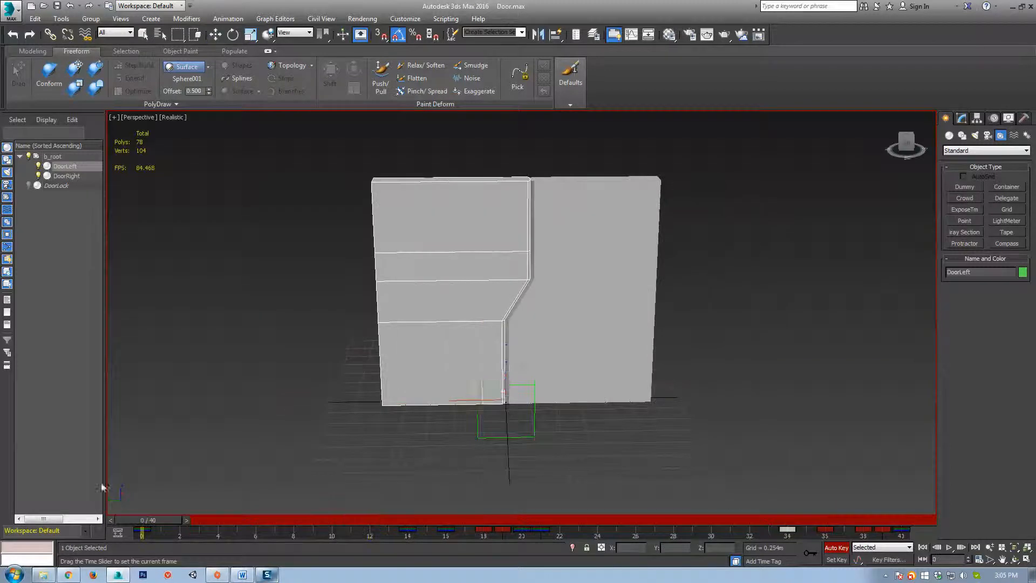
Turn off Auto Key and orbit to an angled view of the doors.
{"action": "left_click", "coordinate": [836, 548]}
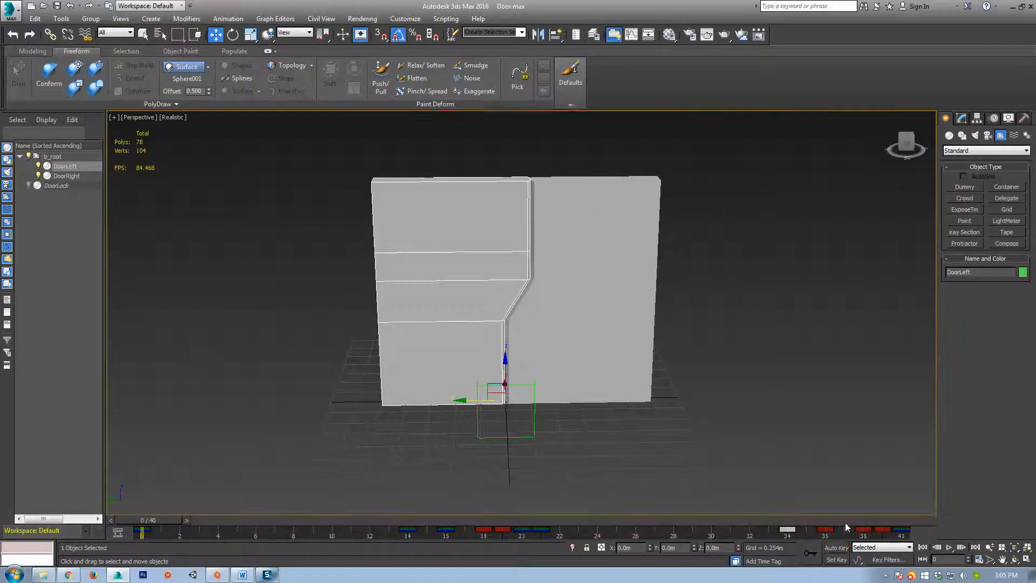
{"action": "scroll", "coordinate": [663, 430], "scroll_direction": "up", "scroll_amount": 5}
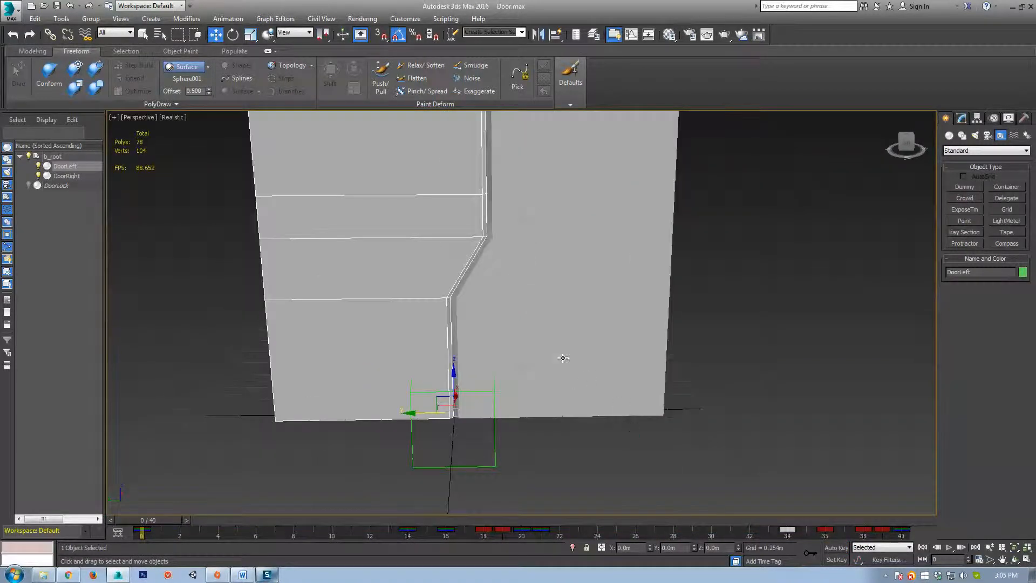
{"action": "scroll", "coordinate": [562, 357], "scroll_direction": "down", "scroll_amount": 3}
{"action": "middle_click_drag", "start_coordinate": [562, 357], "coordinate": [709, 378]}
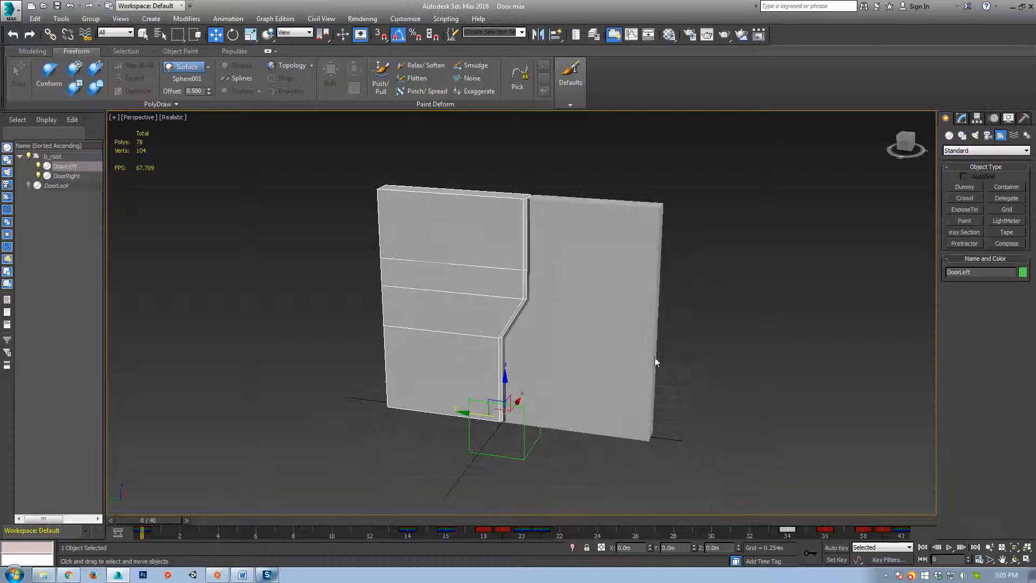
{"action": "right_click", "coordinate": [743, 418]}
Unhide all objects and select the DoorLock sphere, framing the doors head-on.
{"action": "left_click", "coordinate": [766, 361]}
{"action": "left_click", "coordinate": [546, 311]}
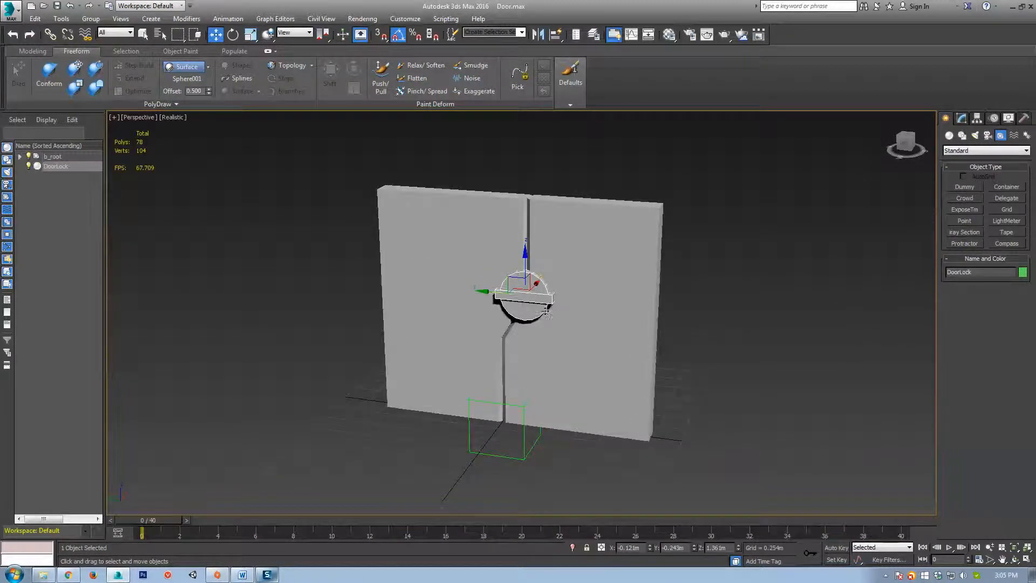
{"action": "middle_click_drag", "start_coordinate": [547, 311], "coordinate": [553, 356], "text": "alt"}
{"action": "scroll", "coordinate": [552, 356], "scroll_direction": "up", "scroll_amount": 3}
{"action": "middle_click_drag", "start_coordinate": [559, 315], "coordinate": [519, 363]}
{"action": "scroll", "coordinate": [548, 350], "scroll_direction": "up", "scroll_amount": 3}
{"action": "scroll", "coordinate": [504, 360], "scroll_direction": "down", "scroll_amount": 3}
{"action": "scroll", "coordinate": [524, 341], "scroll_direction": "down", "scroll_amount": 3}
{"action": "scroll", "coordinate": [516, 342], "scroll_direction": "up", "scroll_amount": 3}
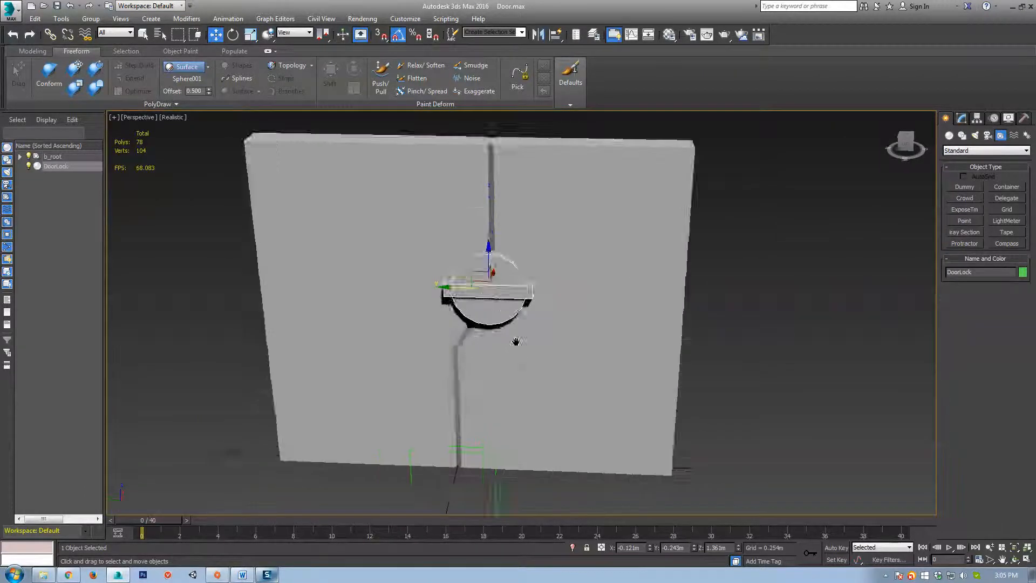
{"action": "scroll", "coordinate": [517, 342], "scroll_direction": "down", "scroll_amount": 3}
{"action": "scroll", "coordinate": [545, 311], "scroll_direction": "up", "scroll_amount": 3}
{"action": "scroll", "coordinate": [494, 380], "scroll_direction": "down", "scroll_amount": 3}
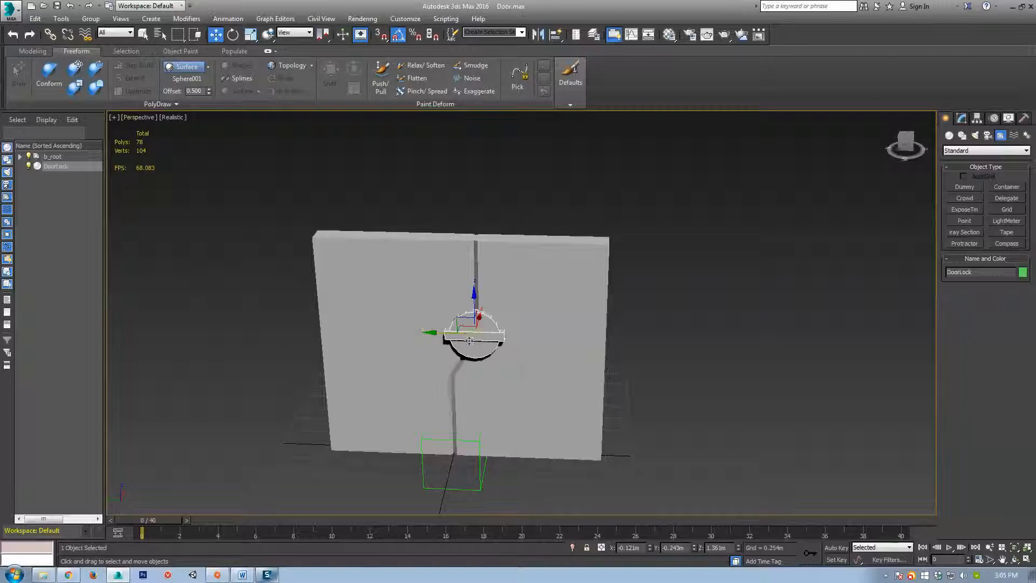
Link DoorLock to DoorRight, scrub to frame 26 to confirm it follows, then select both doors.
{"action": "left_click", "coordinate": [50, 35]}
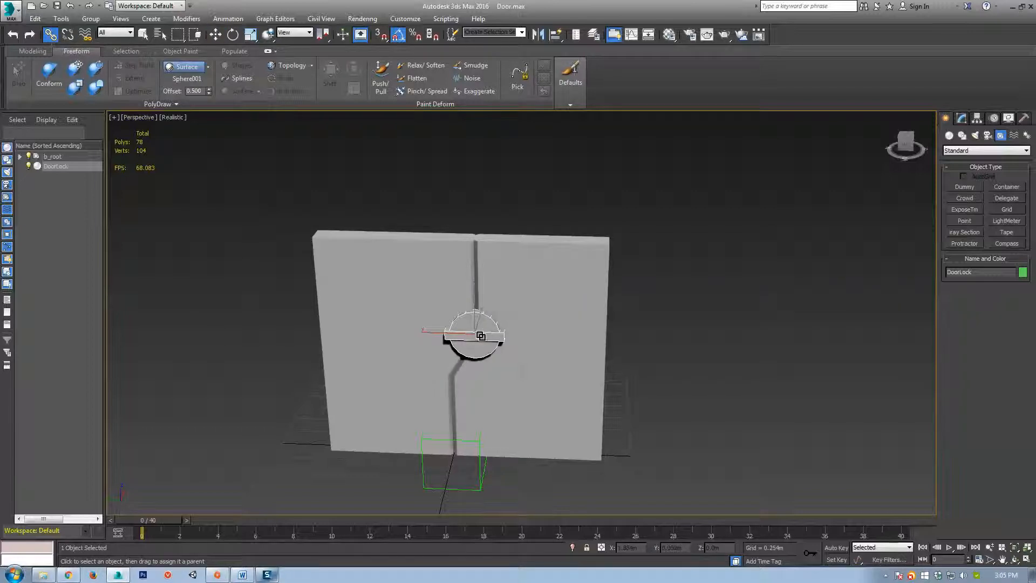
{"action": "left_click_drag", "start_coordinate": [531, 308], "coordinate": [530, 306]}
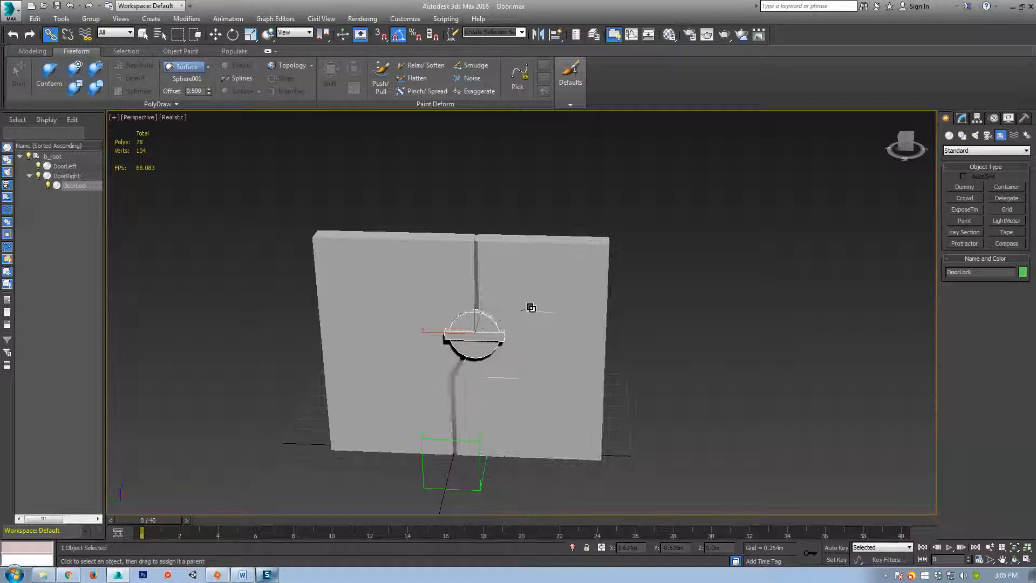
{"action": "mouse_move", "coordinate": [164, 522]}
{"action": "left_mouse_down"}
{"action": "mouse_move", "coordinate": [616, 535]}
{"action": "mouse_move", "coordinate": [104, 532]}
{"action": "mouse_move", "coordinate": [626, 545]}
{"action": "mouse_move", "coordinate": [162, 519]}
{"action": "left_mouse_up"}
{"action": "left_click_drag", "start_coordinate": [171, 523], "coordinate": [132, 534]}
{"action": "scroll", "coordinate": [556, 375], "scroll_direction": "up", "scroll_amount": 3}
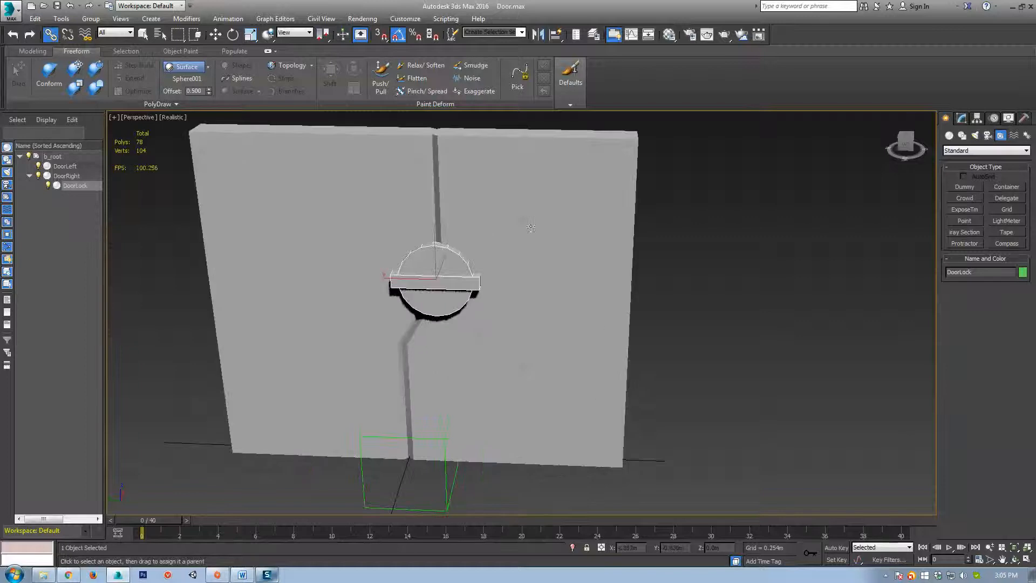
{"action": "left_click_drag", "start_coordinate": [715, 180], "coordinate": [574, 278]}
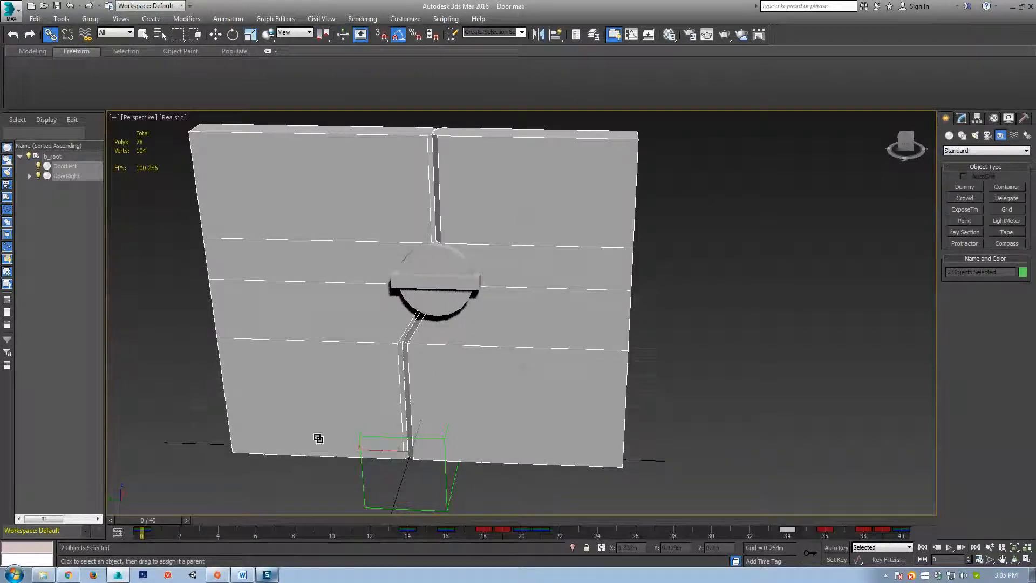
Copy both doors' frame-0 closed key to about frame 5 and preview the first frames.
{"action": "left_click_drag", "start_coordinate": [141, 533], "coordinate": [237, 536], "text": "shift"}
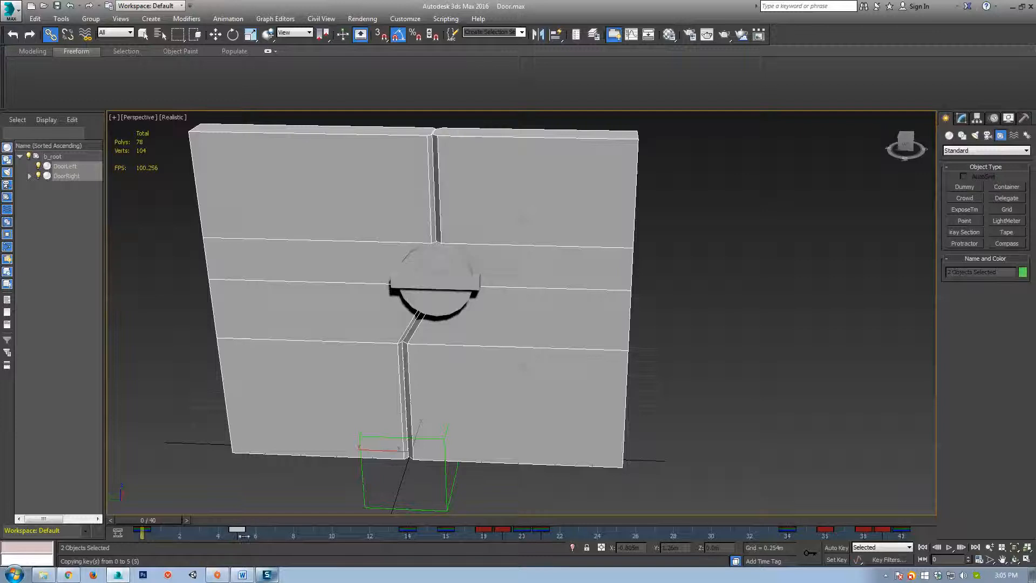
{"action": "mouse_move", "coordinate": [165, 520]}
{"action": "left_mouse_down"}
{"action": "mouse_move", "coordinate": [248, 524]}
{"action": "mouse_move", "coordinate": [157, 535]}
{"action": "left_mouse_up"}
{"action": "left_click_drag", "start_coordinate": [260, 533], "coordinate": [141, 533]}
Select the DoorLock sphere and turn Auto Key back on.
{"action": "left_click", "coordinate": [50, 35]}
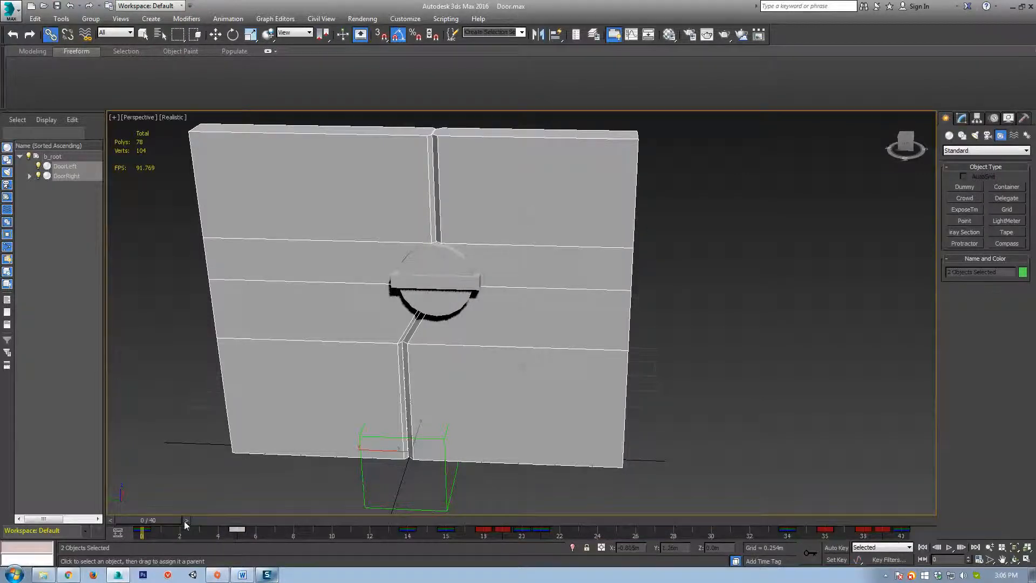
{"action": "left_click", "coordinate": [425, 278]}
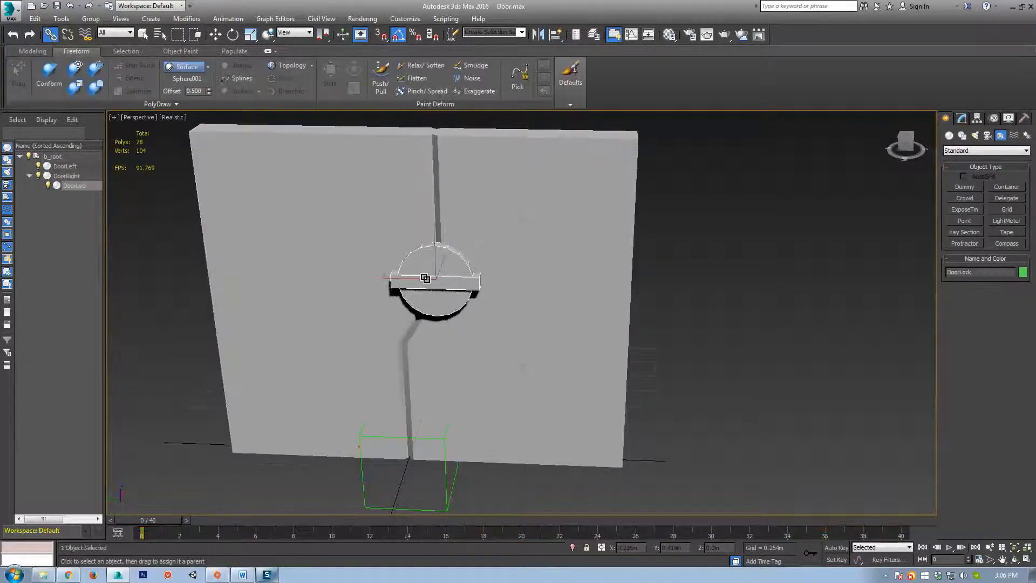
{"action": "left_click", "coordinate": [836, 547]}
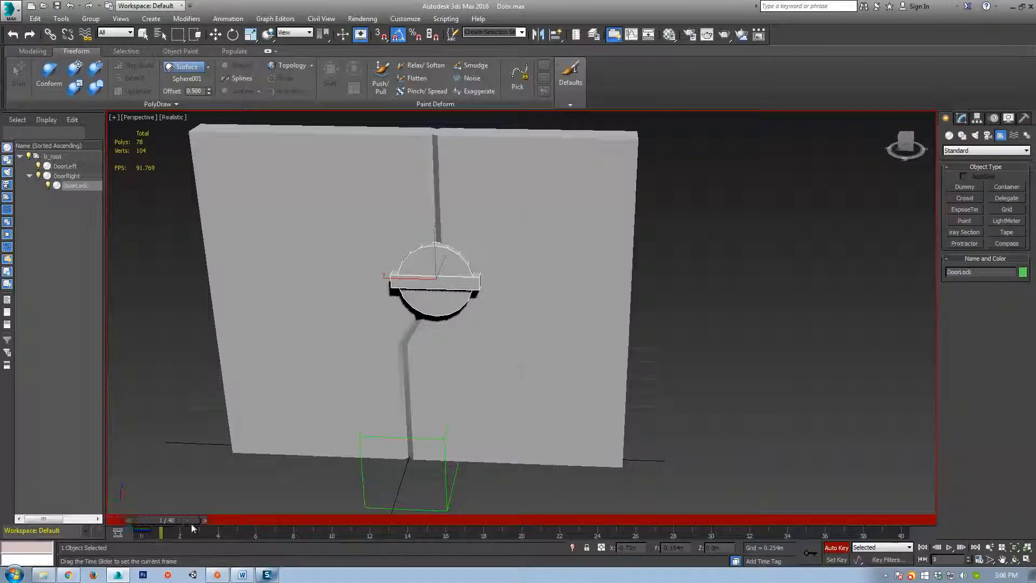
At frame 5, rotate DoorLock and scrub back toward frame 0 to check it.
{"action": "left_click_drag", "start_coordinate": [191, 522], "coordinate": [264, 524]}
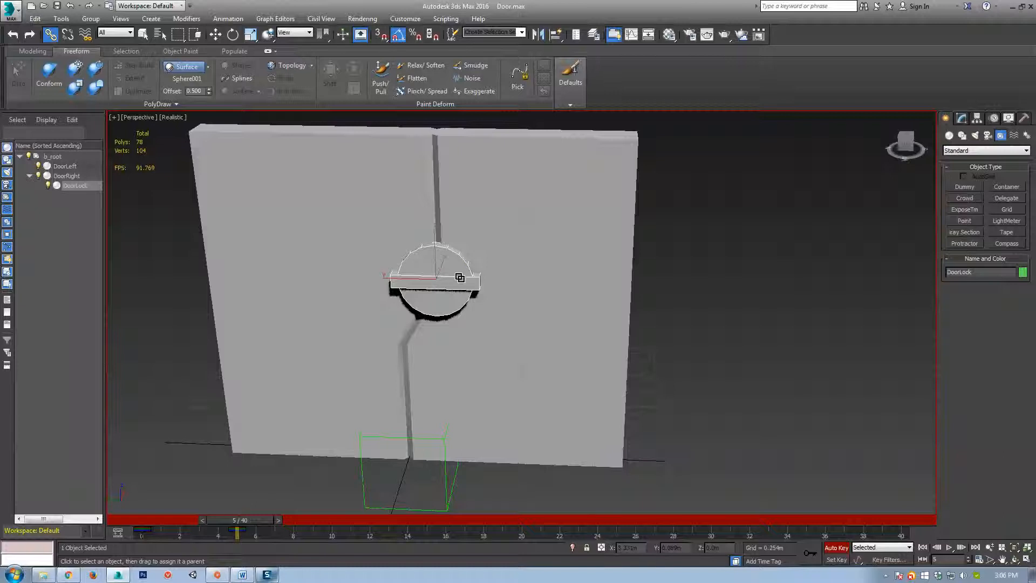
{"action": "key", "text": "e"}
{"action": "left_click_drag", "start_coordinate": [455, 250], "coordinate": [470, 327]}
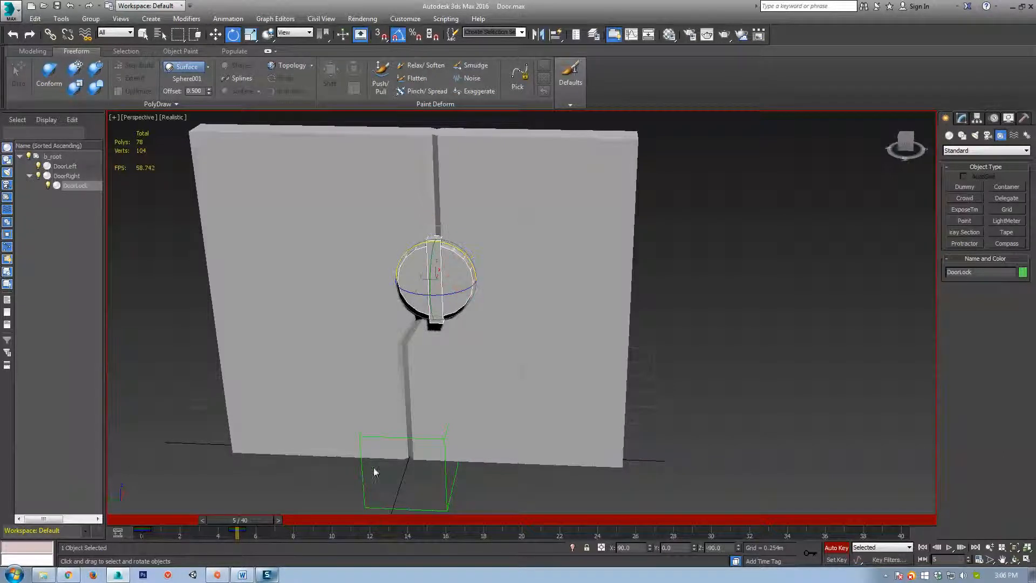
{"action": "left_click_drag", "start_coordinate": [243, 522], "coordinate": [290, 523]}
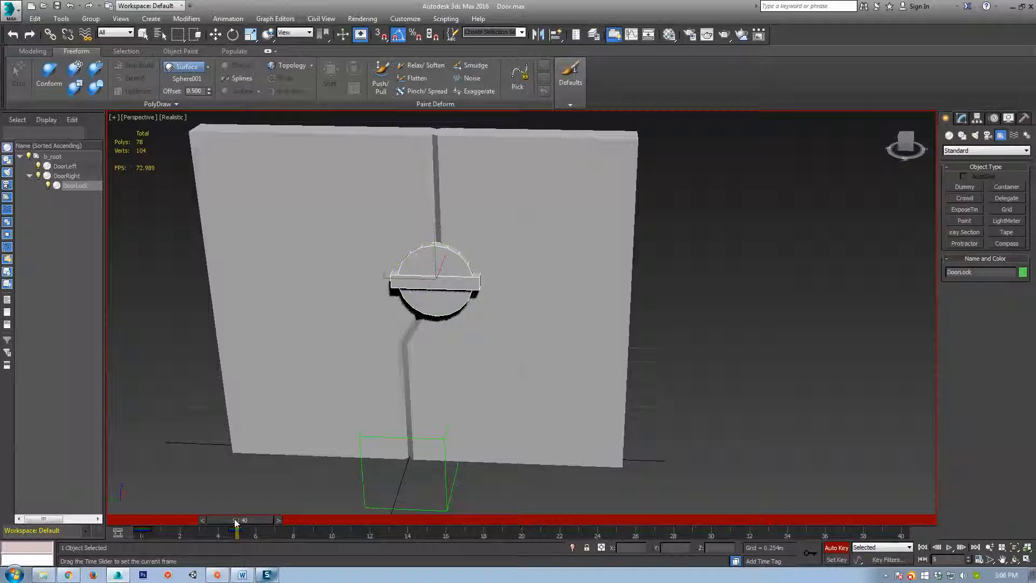
Switch the rotation coordinate system to Local and turn DoorLock about -85° on its local Z.
{"action": "left_click", "coordinate": [294, 33]}
{"action": "left_click", "coordinate": [294, 74]}
{"action": "left_click_drag", "start_coordinate": [452, 240], "coordinate": [489, 290]}
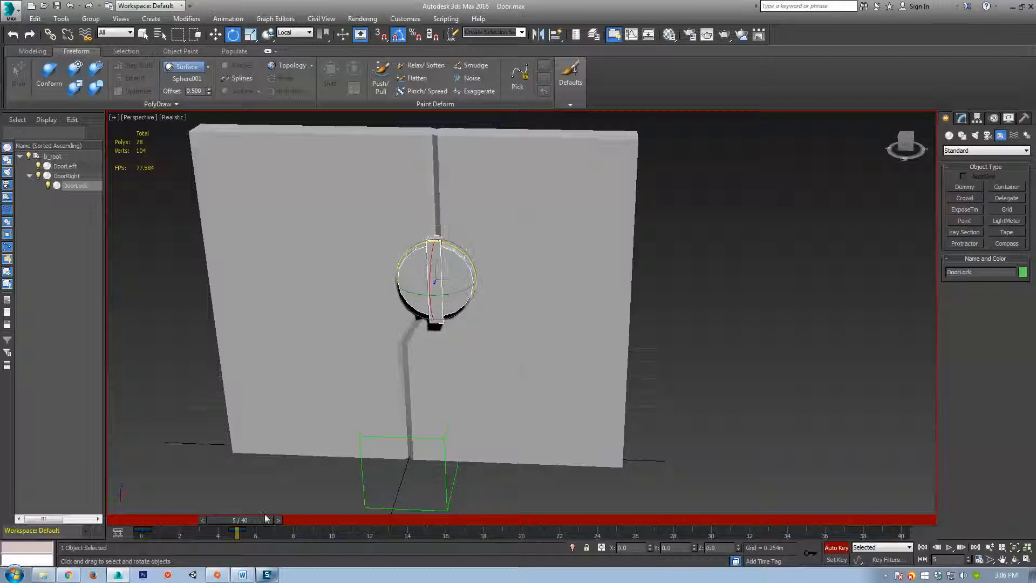
{"action": "mouse_move", "coordinate": [248, 519]}
{"action": "left_mouse_down"}
{"action": "mouse_move", "coordinate": [188, 518]}
{"action": "mouse_move", "coordinate": [240, 518]}
{"action": "left_mouse_up"}
{"action": "key", "text": "e"}
{"action": "scroll", "coordinate": [495, 275], "scroll_direction": "up", "scroll_amount": 3}
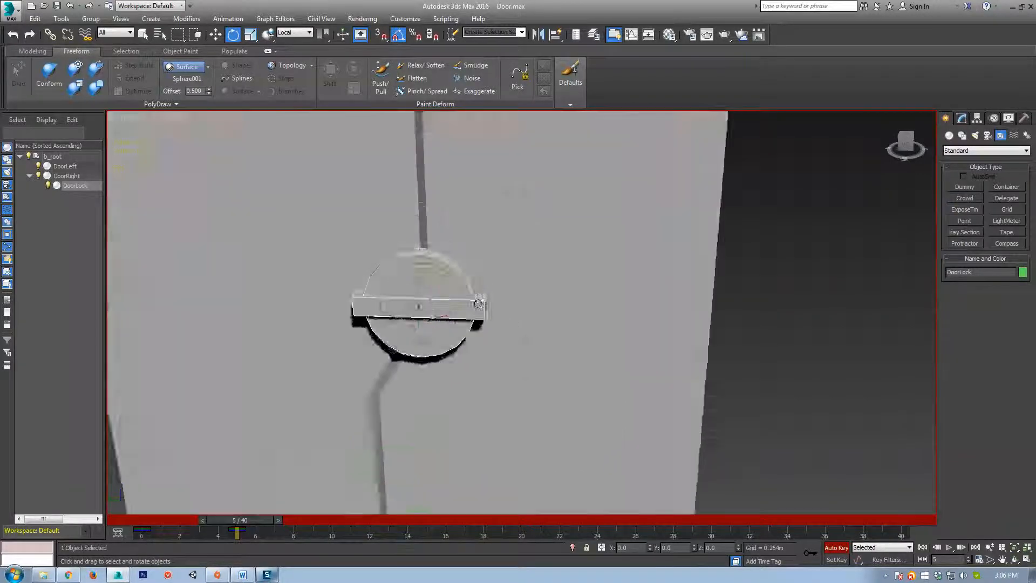
{"action": "mouse_move", "coordinate": [247, 519]}
{"action": "left_mouse_down"}
{"action": "mouse_move", "coordinate": [206, 518]}
{"action": "mouse_move", "coordinate": [248, 521]}
{"action": "left_mouse_up"}
Set DoorLock's Z rotation to -90° at frame 5, recheck the turn, and switch to wireframe.
{"action": "left_click_drag", "start_coordinate": [445, 272], "coordinate": [465, 328]}
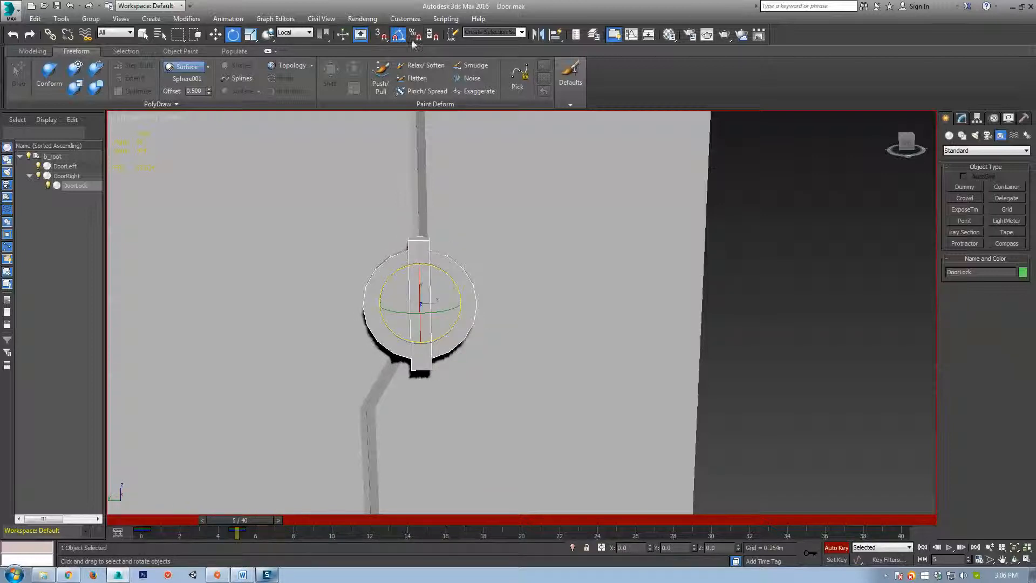
{"action": "left_click_drag", "start_coordinate": [450, 280], "coordinate": [449, 275]}
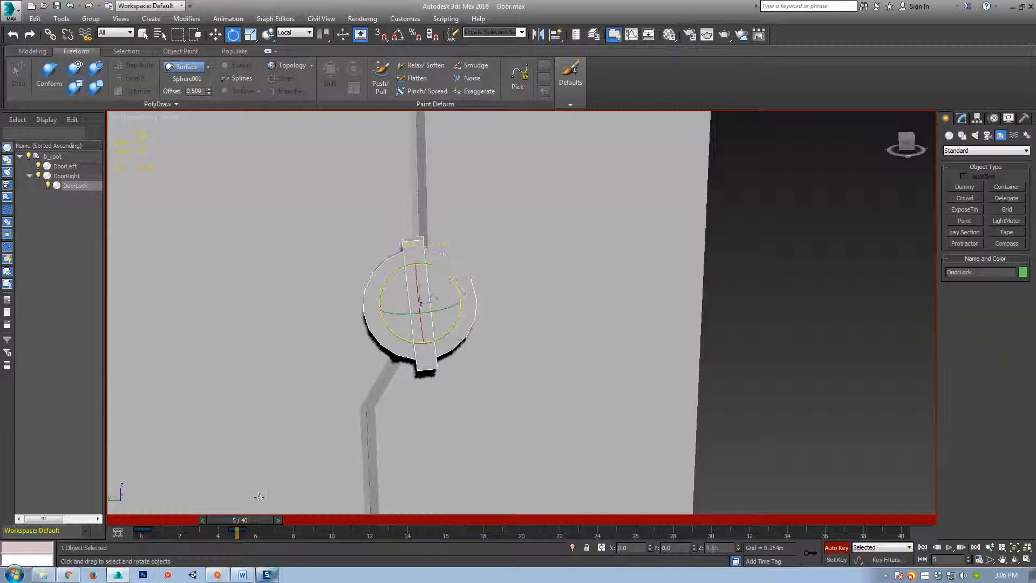
{"action": "left_click_drag", "start_coordinate": [238, 520], "coordinate": [178, 520]}
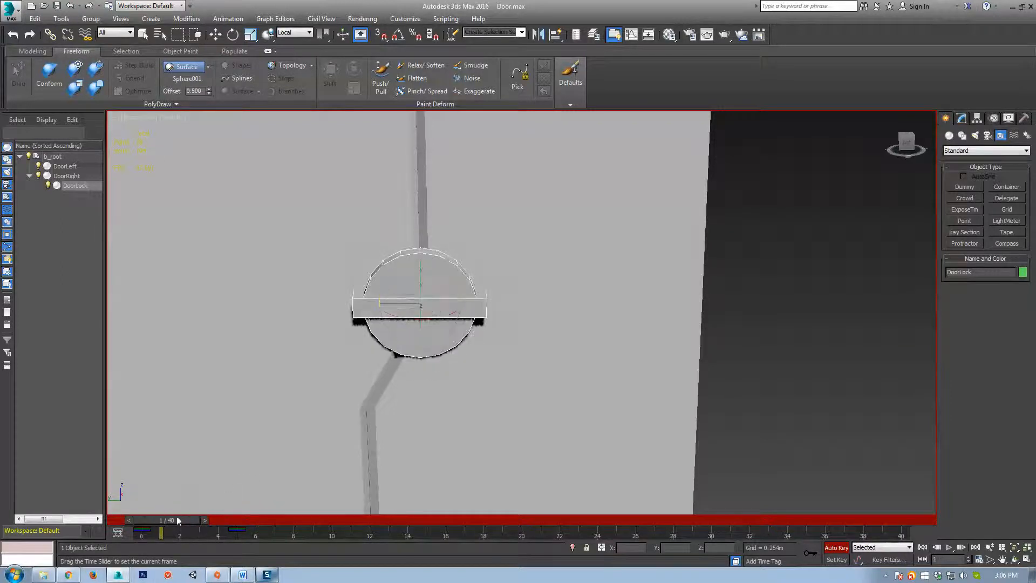
{"action": "mouse_move", "coordinate": [488, 346]}
{"action": "middle_mouse_down", "text": "alt"}
{"action": "mouse_move", "coordinate": [459, 384]}
{"action": "mouse_move", "coordinate": [394, 396]}
{"action": "middle_mouse_up", "text": "alt"}
{"action": "key", "text": "F3"}
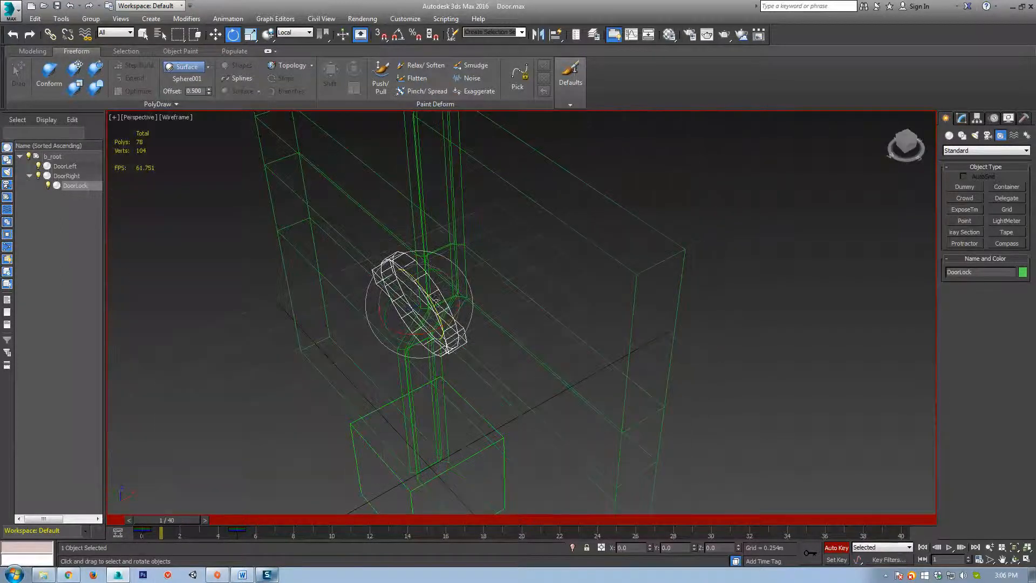
Orbit to a front-on view of the door and return to shaded display.
{"action": "middle_click_drag", "start_coordinate": [436, 300], "coordinate": [446, 317], "text": "alt"}
{"action": "middle_click_drag", "start_coordinate": [372, 431], "coordinate": [446, 367], "text": "alt"}
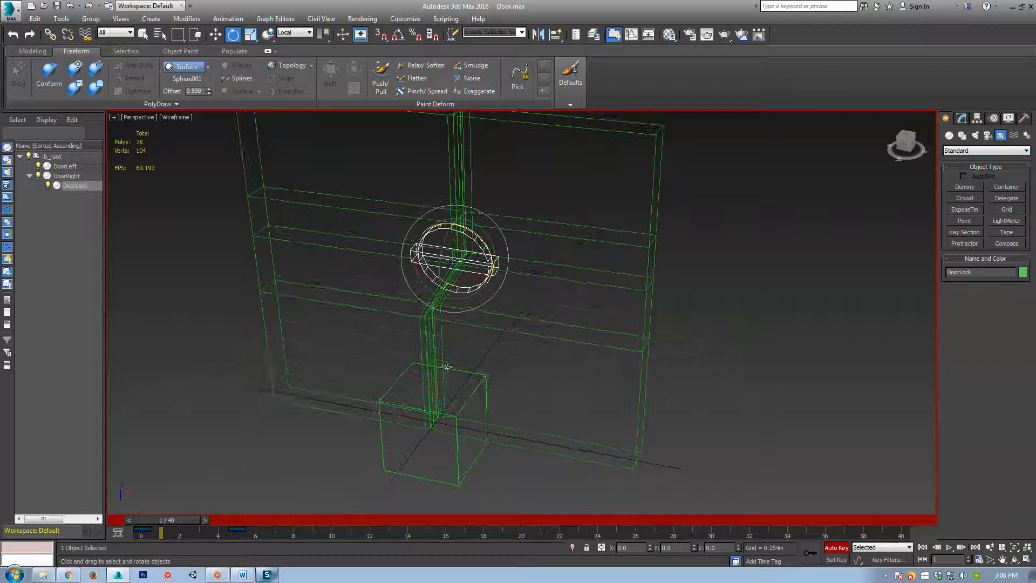
{"action": "key", "text": "F3"}
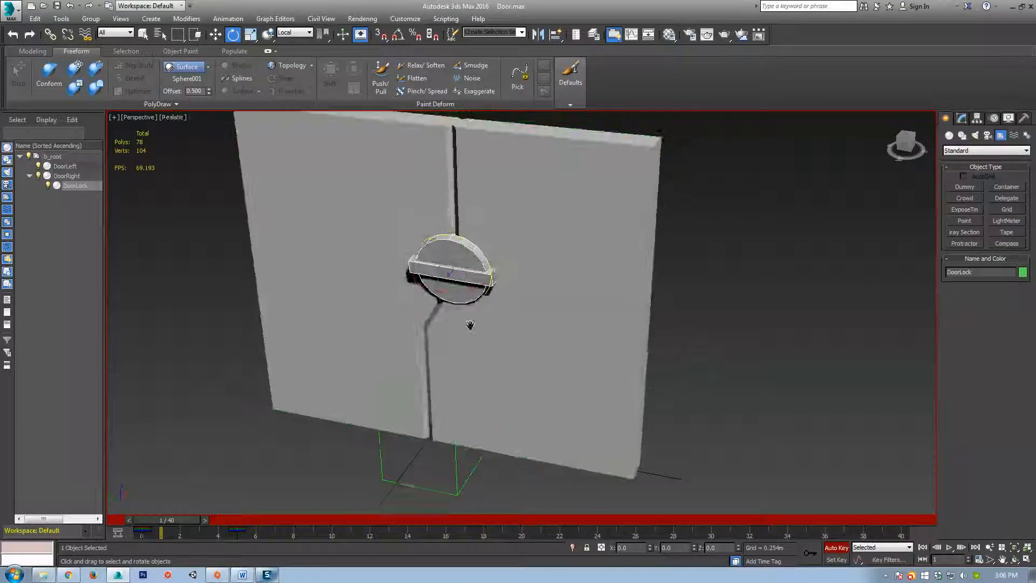
{"action": "scroll", "coordinate": [470, 326], "scroll_direction": "up", "scroll_amount": 3}
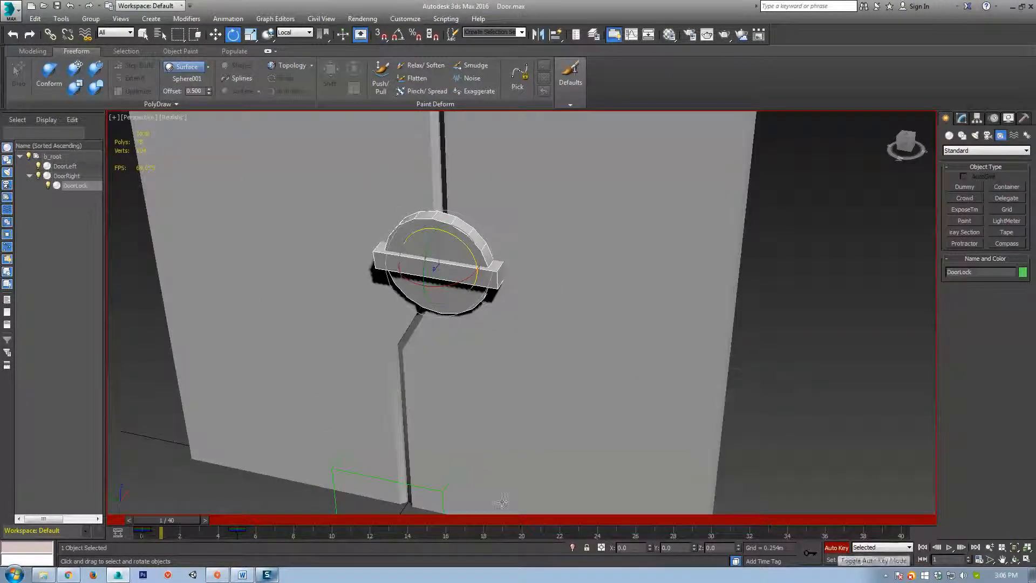
Turn off Auto Key, undo the lock's rotation, and unlink DoorLock from DoorRight.
{"action": "left_click", "coordinate": [834, 548]}
{"action": "key", "text": "ctrl+z"}
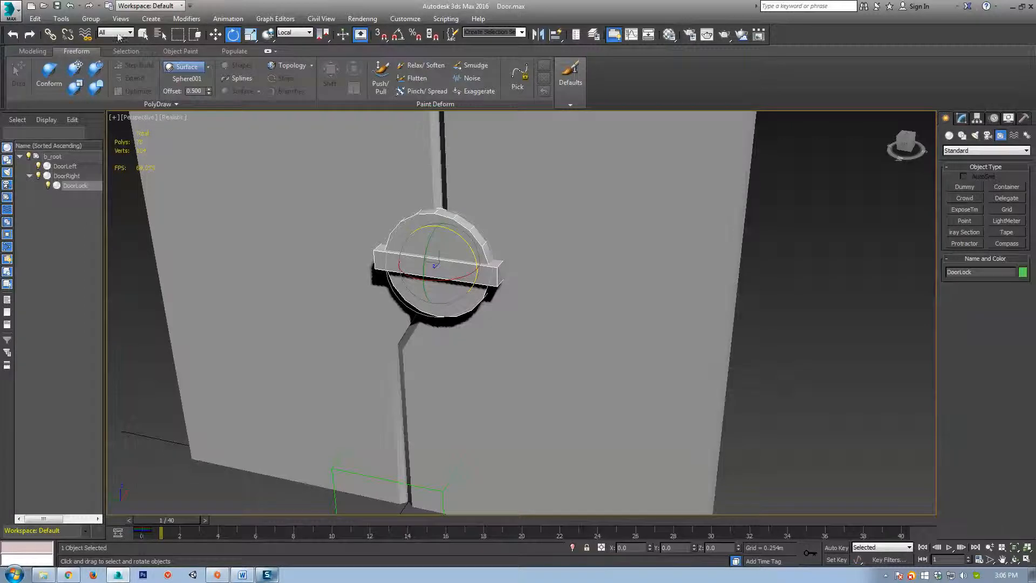
{"action": "left_click", "coordinate": [69, 35]}
{"action": "middle_click_drag", "start_coordinate": [514, 302], "coordinate": [490, 271]}
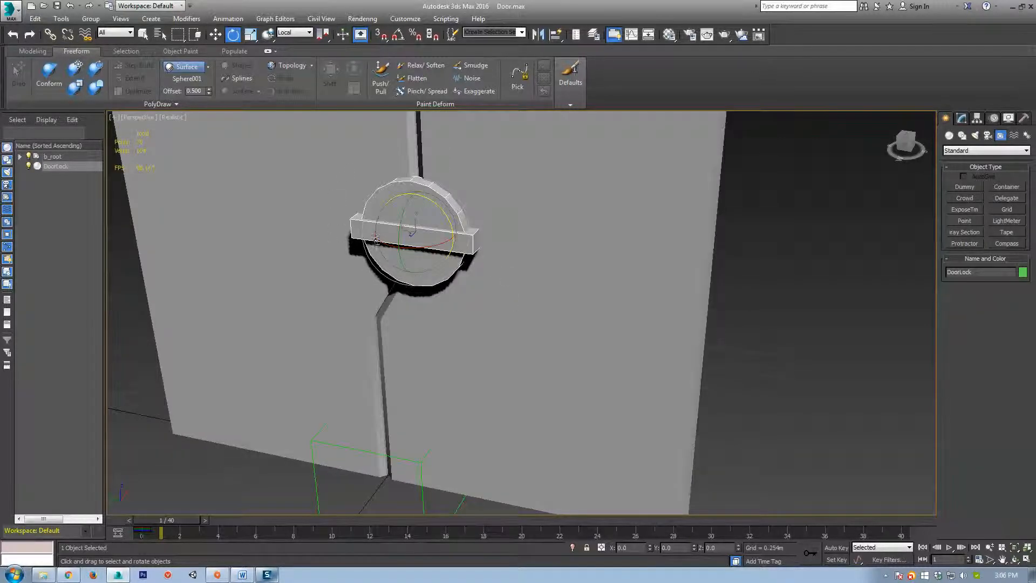
Reset DoorLock's XForm and convert it to an Editable Poly.
{"action": "left_click", "coordinate": [1018, 121]}
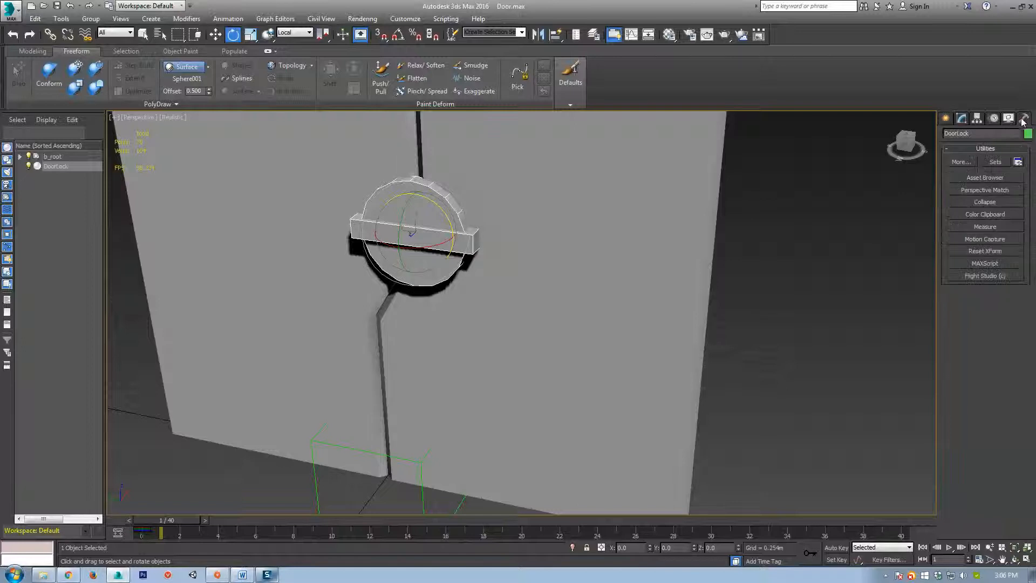
{"action": "left_click", "coordinate": [986, 251]}
{"action": "left_click", "coordinate": [983, 311]}
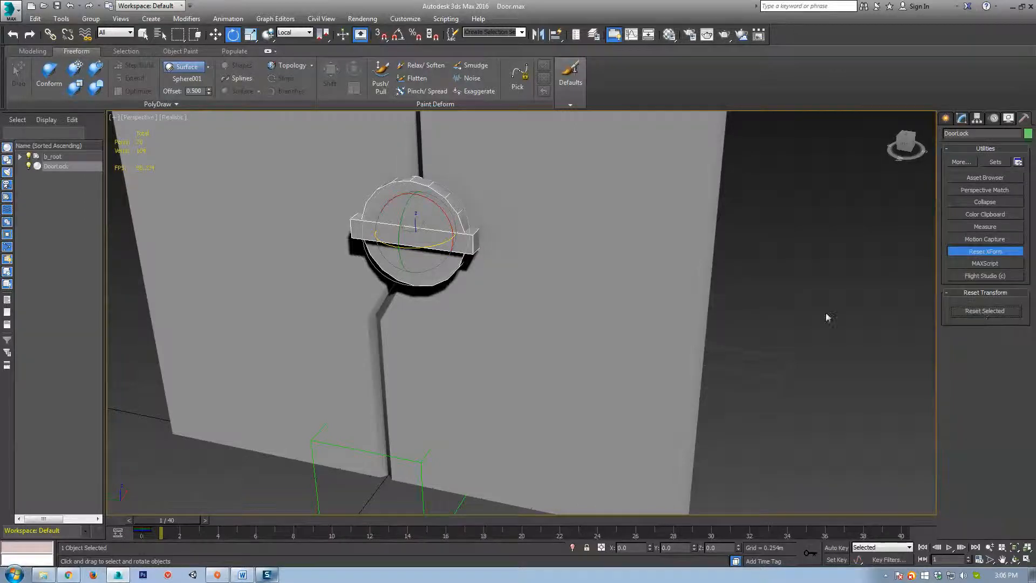
{"action": "right_click", "coordinate": [408, 216]}
{"action": "mouse_move", "coordinate": [463, 337]}
{"action": "left_click", "coordinate": [539, 334]}
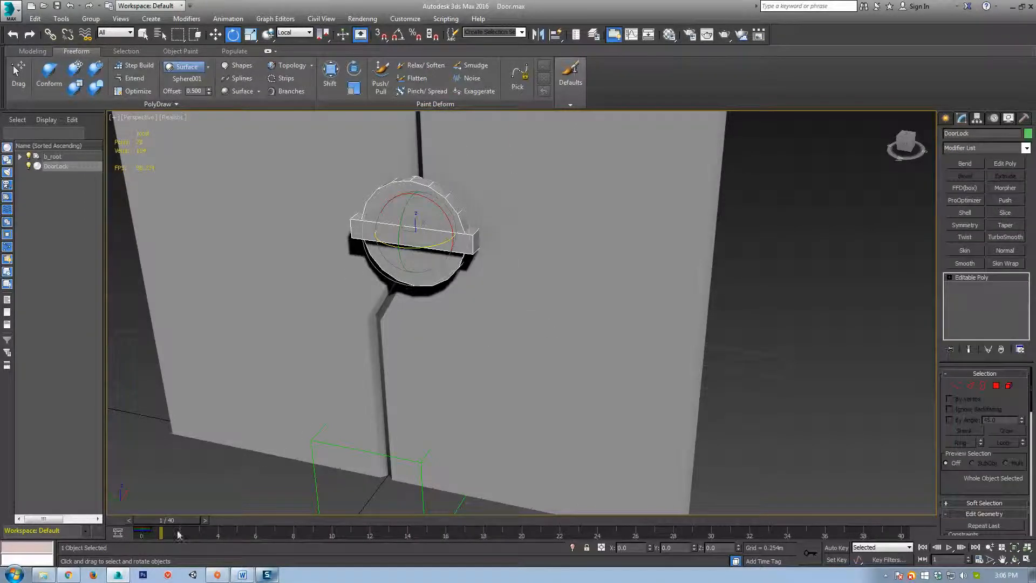
At frame 3, link DoorLock back to DoorRight and turn Auto Key on.
{"action": "left_click_drag", "start_coordinate": [178, 534], "coordinate": [195, 518]}
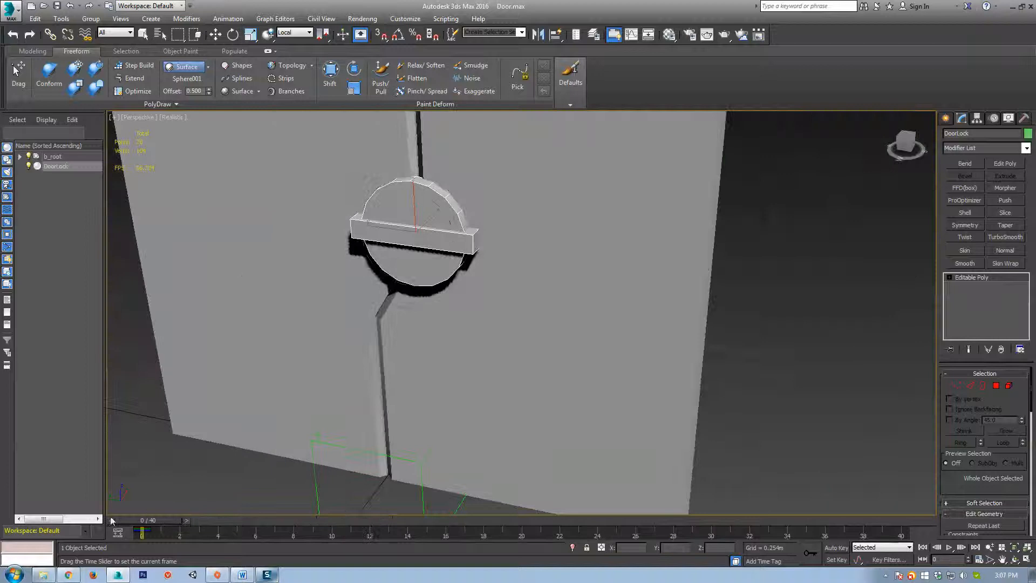
{"action": "left_click", "coordinate": [50, 35]}
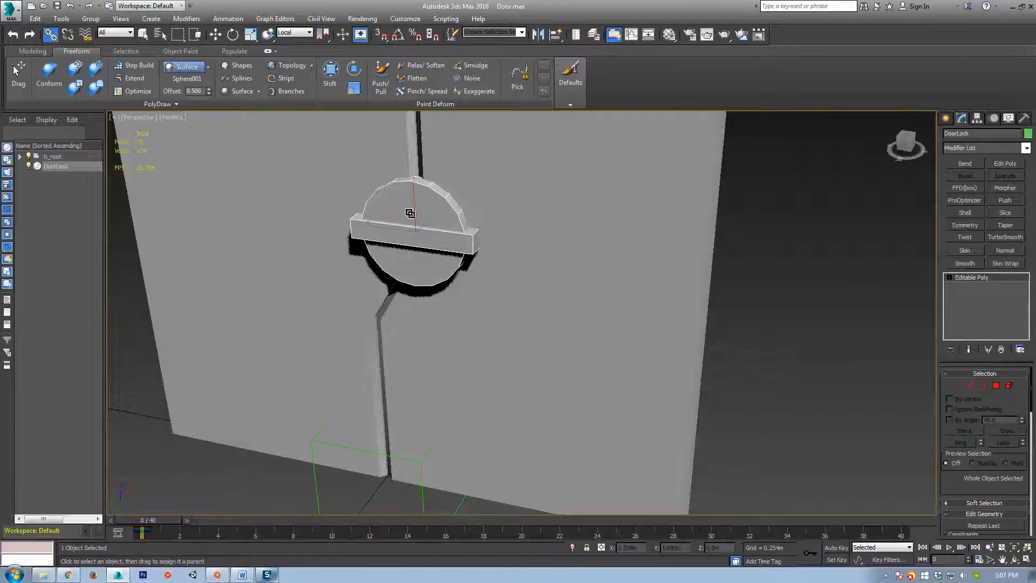
{"action": "left_click_drag", "start_coordinate": [514, 189], "coordinate": [513, 188]}
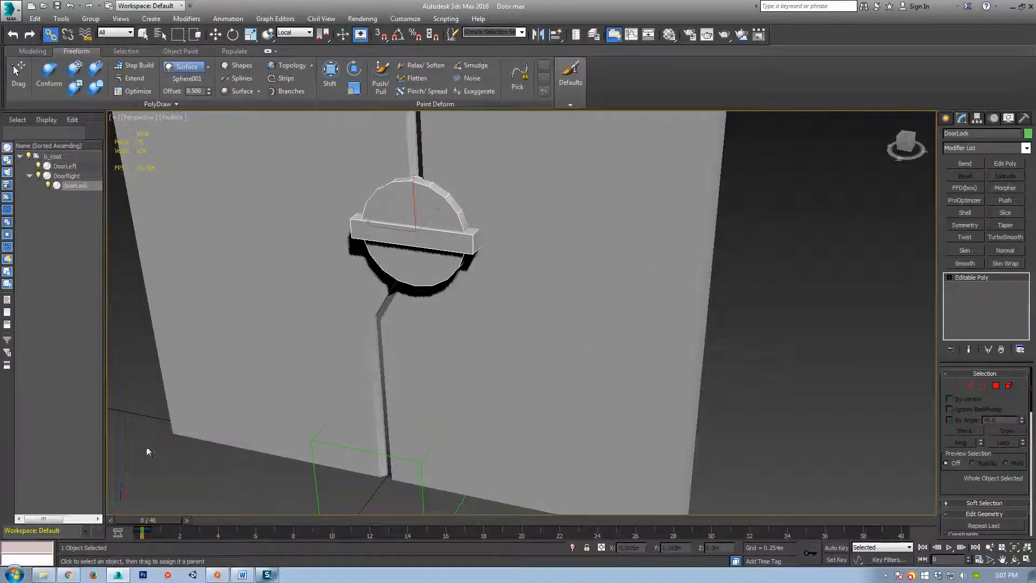
{"action": "left_click", "coordinate": [837, 548]}
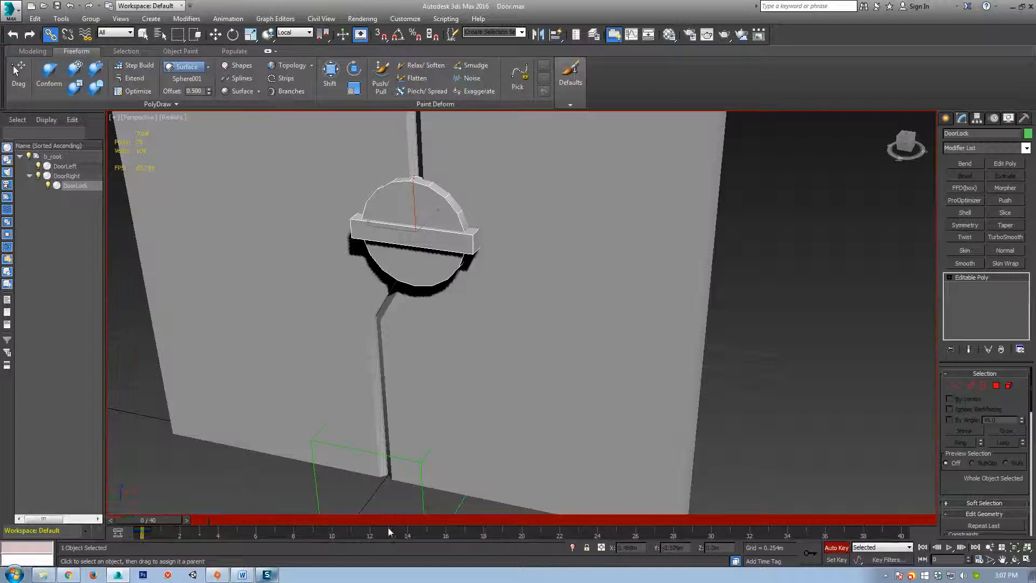
At frame 5, set a key on DoorLock and rotate its bar about X to roughly 93°, vertical.
{"action": "left_click_drag", "start_coordinate": [179, 520], "coordinate": [271, 520]}
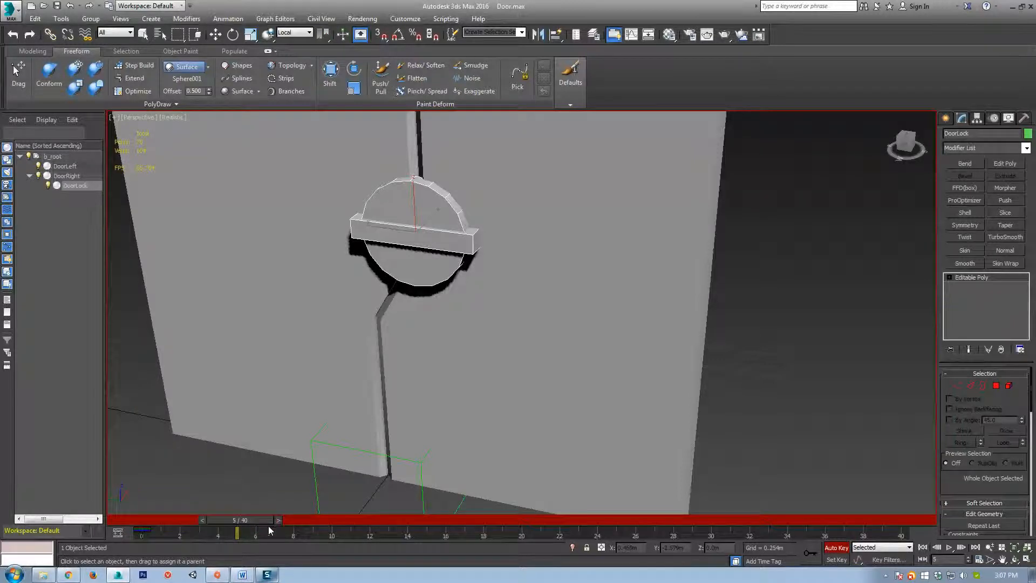
{"action": "left_click", "coordinate": [811, 553]}
{"action": "middle_click_drag", "start_coordinate": [469, 216], "coordinate": [471, 228]}
{"action": "key", "text": "e"}
{"action": "left_click_drag", "start_coordinate": [443, 221], "coordinate": [481, 314]}
Scrub the timeline to check the lock rotation, then play the door animation from a frontal view.
{"action": "left_click_drag", "start_coordinate": [238, 520], "coordinate": [138, 519]}
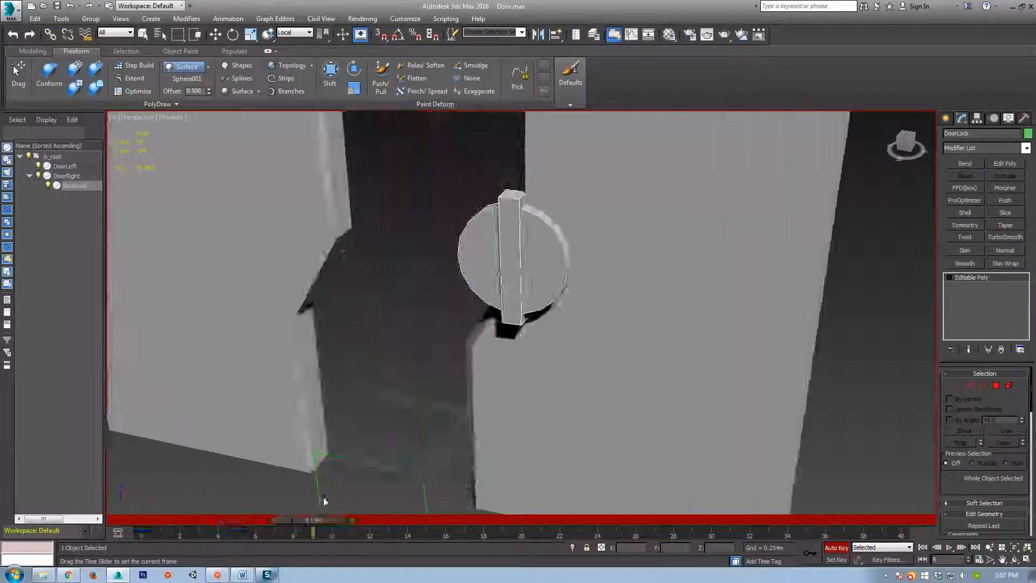
{"action": "key", "text": "e"}
{"action": "scroll", "coordinate": [478, 289], "scroll_direction": "down", "scroll_amount": 2}
{"action": "middle_click_drag", "start_coordinate": [479, 289], "coordinate": [589, 338], "text": "alt"}
{"action": "scroll", "coordinate": [607, 327], "scroll_direction": "down", "scroll_amount": 3}
{"action": "key", "text": "/"}
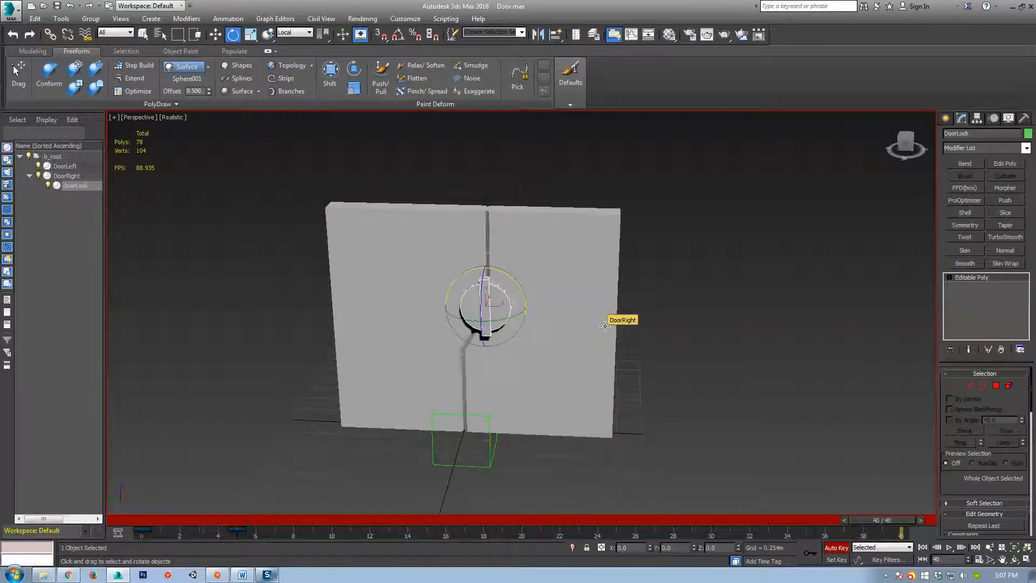
Check the door keys at frames 34–35, then select DoorLock and view the doors open at frame 20.
{"action": "left_click_drag", "start_coordinate": [727, 183], "coordinate": [452, 242]}
{"action": "middle_click_drag", "start_coordinate": [776, 331], "coordinate": [689, 347]}
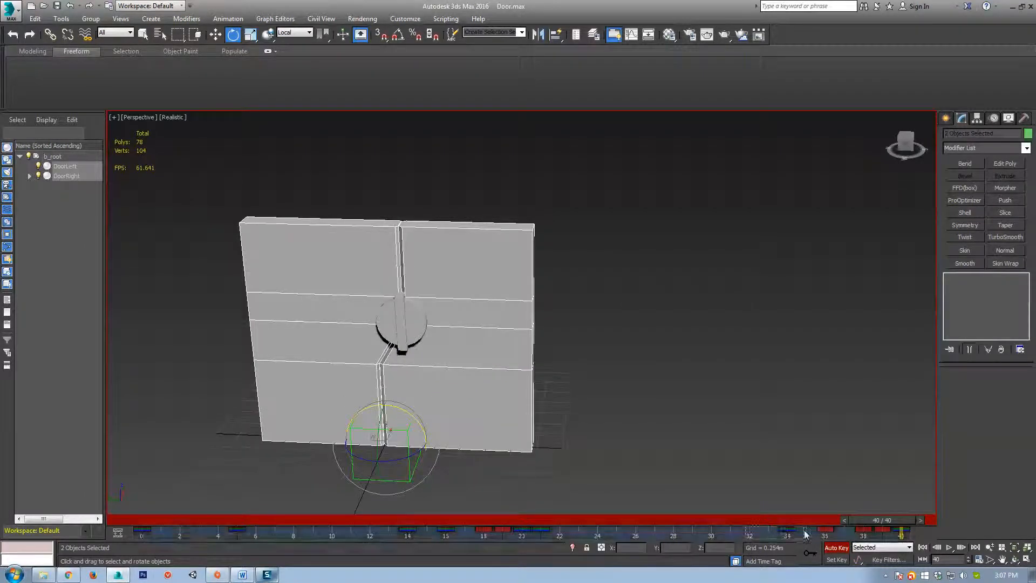
{"action": "left_click_drag", "start_coordinate": [852, 538], "coordinate": [832, 533]}
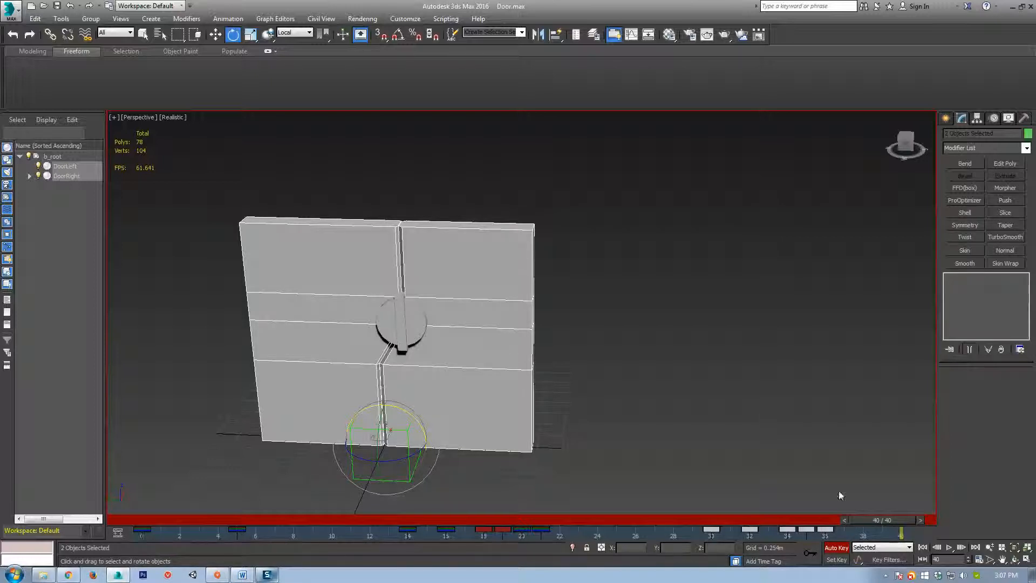
{"action": "left_click", "coordinate": [402, 318]}
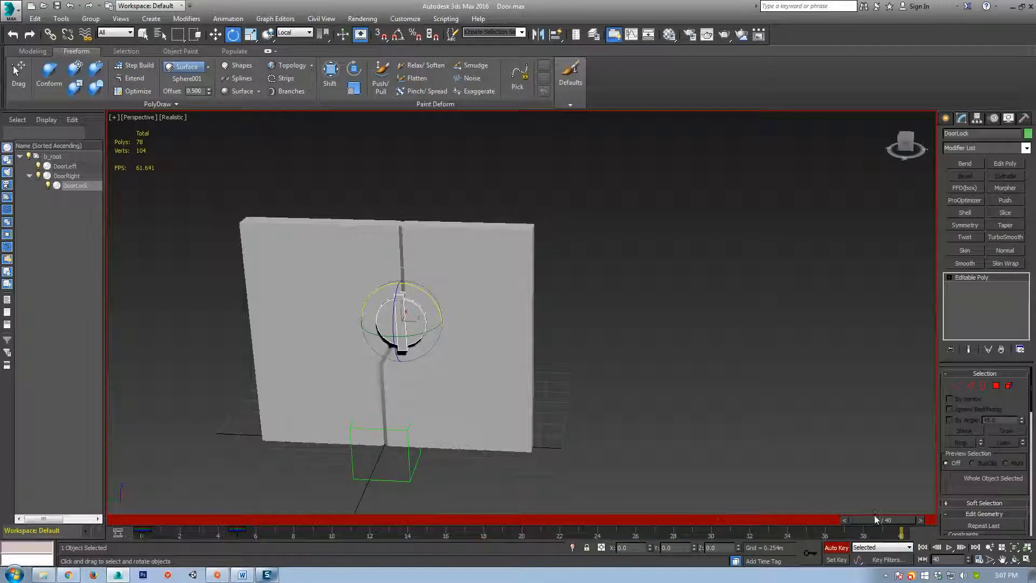
{"action": "mouse_move", "coordinate": [866, 530]}
{"action": "left_mouse_down"}
{"action": "mouse_move", "coordinate": [290, 519]}
{"action": "mouse_move", "coordinate": [782, 532]}
{"action": "mouse_move", "coordinate": [858, 524]}
{"action": "left_mouse_up"}
At frame 38, rotate DoorLock's bar about -90° back to horizontal, then return to frame 0.
{"action": "key", "text": "e"}
{"action": "key", "text": "q"}
{"action": "key", "text": "e"}
{"action": "left_click_drag", "start_coordinate": [430, 298], "coordinate": [384, 210]}
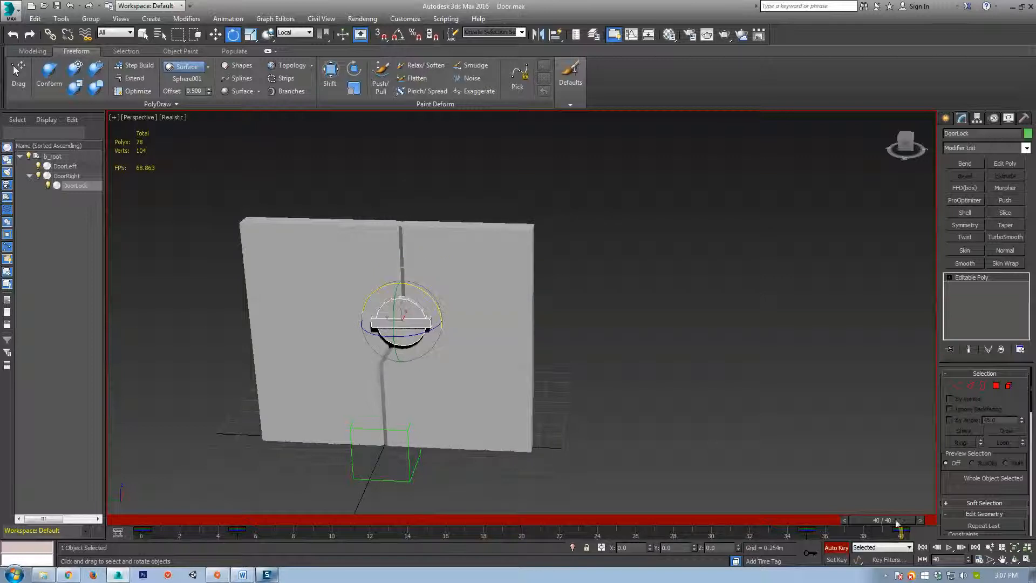
{"action": "left_click_drag", "start_coordinate": [896, 522], "coordinate": [86, 533]}
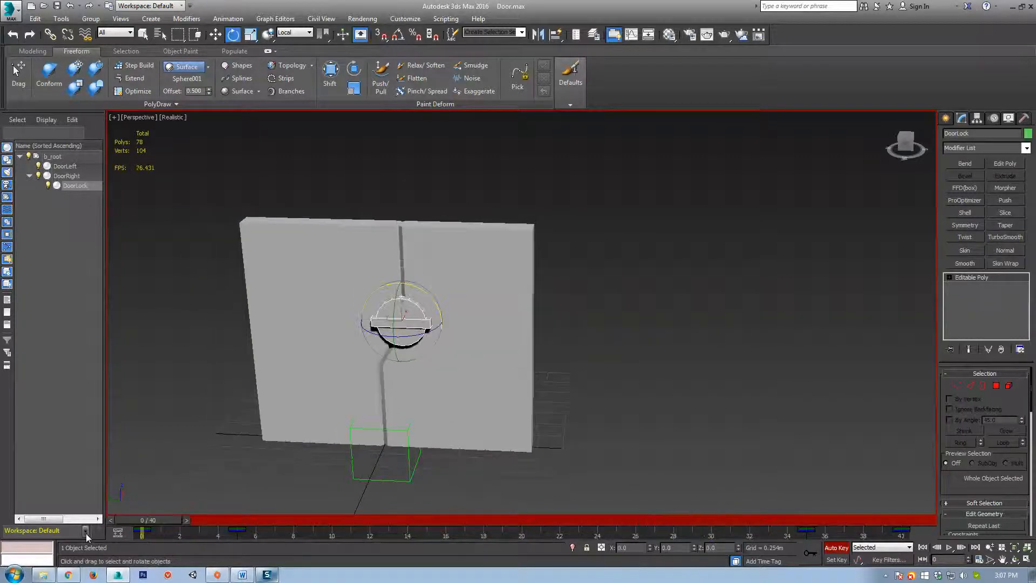
Play the animation through, return to frame 0 and zoom in on DoorLock to inspect it.
{"action": "key", "text": "/"}
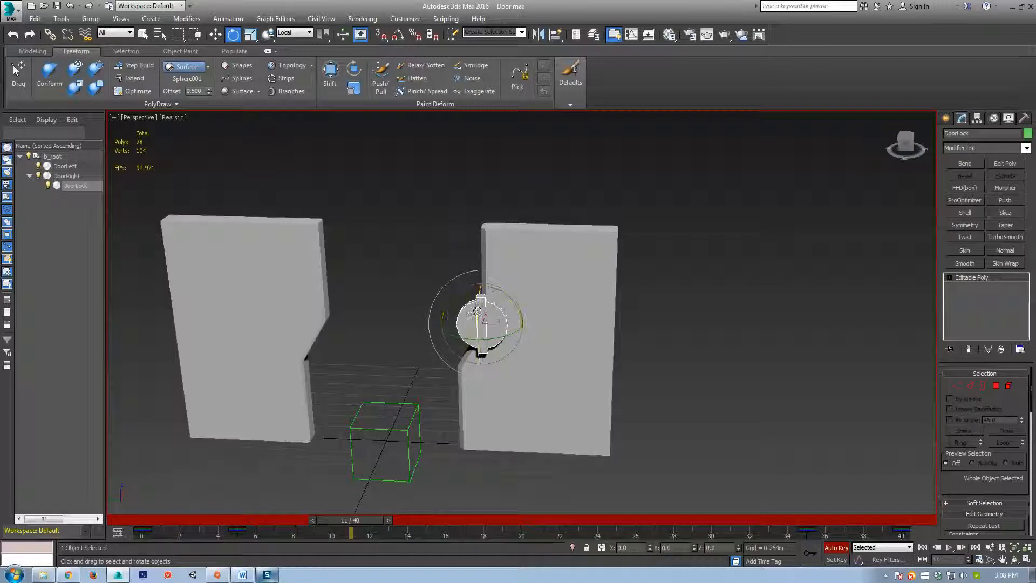
{"action": "left_click_drag", "start_coordinate": [360, 520], "coordinate": [144, 517]}
{"action": "middle_click_drag", "start_coordinate": [399, 318], "coordinate": [412, 328]}
{"action": "key", "text": "z"}
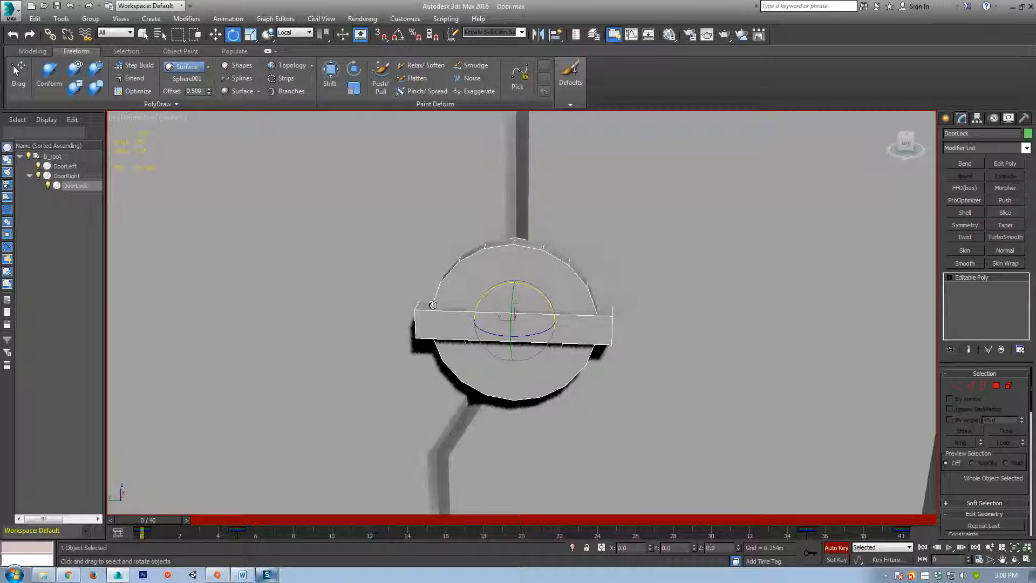
{"action": "scroll", "coordinate": [737, 373], "scroll_direction": "down", "scroll_amount": 5}
{"action": "middle_click_drag", "start_coordinate": [736, 373], "coordinate": [589, 334]}
{"action": "middle_click_drag", "start_coordinate": [650, 419], "coordinate": [628, 375]}
{"action": "scroll", "coordinate": [567, 356], "scroll_direction": "down", "scroll_amount": 2}
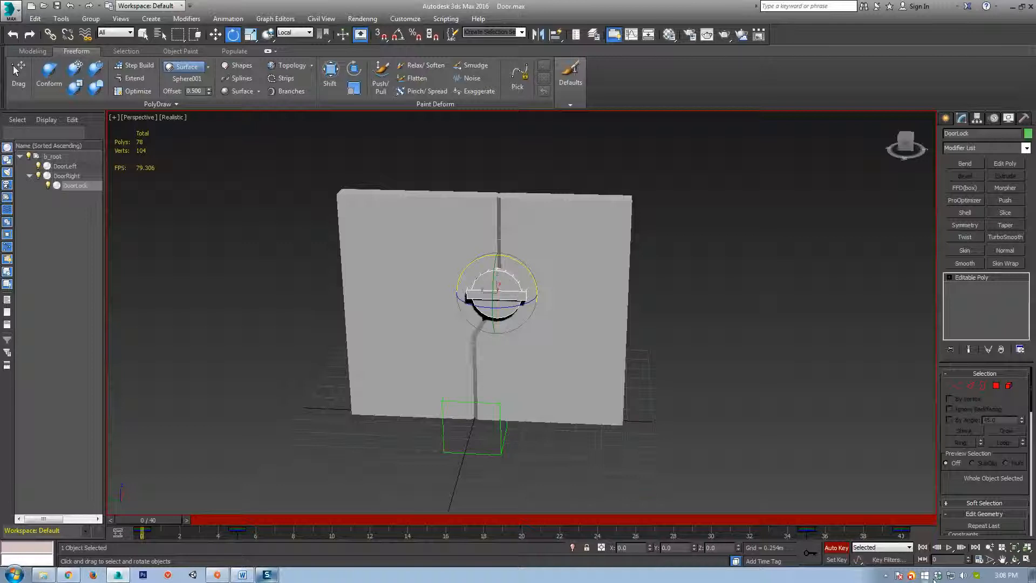
Turn Auto Key off, scrub to about frame 30 and select the b_root dummy.
{"action": "left_click", "coordinate": [836, 547]}
{"action": "left_click_drag", "start_coordinate": [149, 517], "coordinate": [407, 533]}
{"action": "key", "text": "e"}
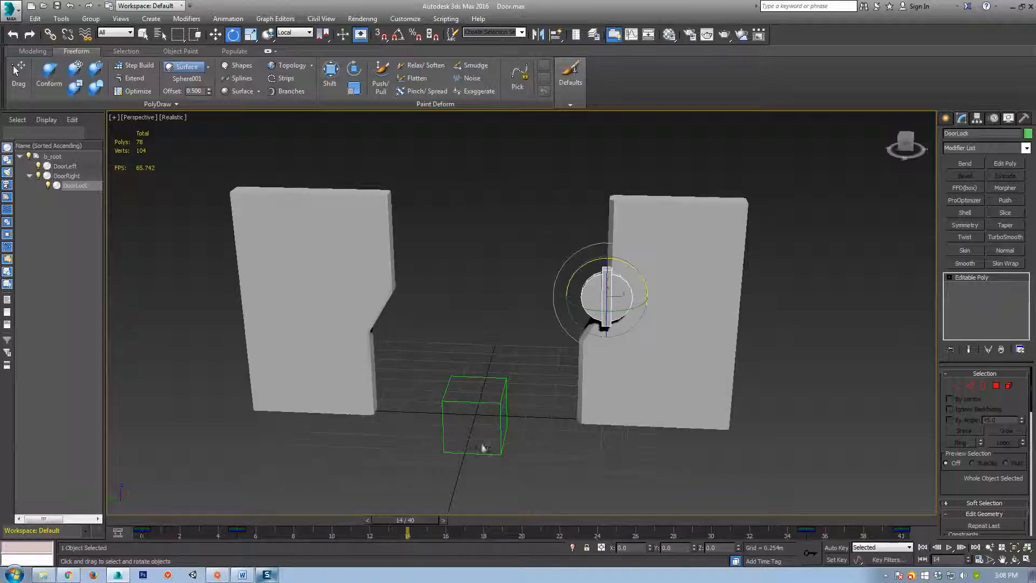
{"action": "left_click", "coordinate": [501, 443]}
{"action": "middle_click_drag", "start_coordinate": [553, 455], "coordinate": [483, 425]}
{"action": "scroll", "coordinate": [543, 424], "scroll_direction": "down", "scroll_amount": 3}
Try moving the b_root dummy with both doors, then cancel so the rig stays at its origin.
{"action": "key", "text": "w"}
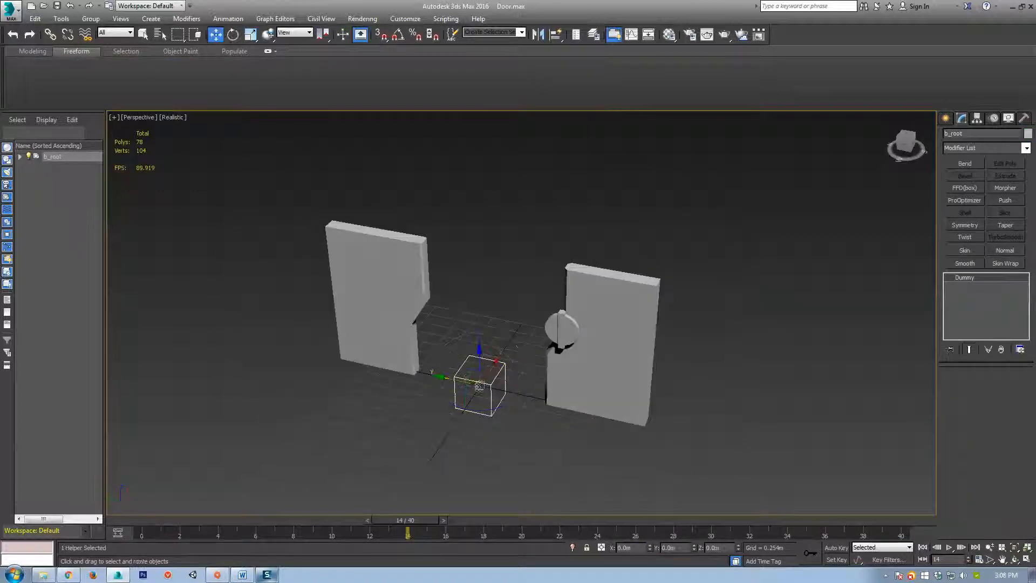
{"action": "left_click_drag", "start_coordinate": [468, 377], "coordinate": [534, 329]}
{"action": "right_click", "coordinate": [534, 329]}
{"action": "middle_click_drag", "start_coordinate": [666, 436], "coordinate": [545, 423], "text": "alt"}
{"action": "scroll", "coordinate": [545, 423], "scroll_direction": "up", "scroll_amount": 3}
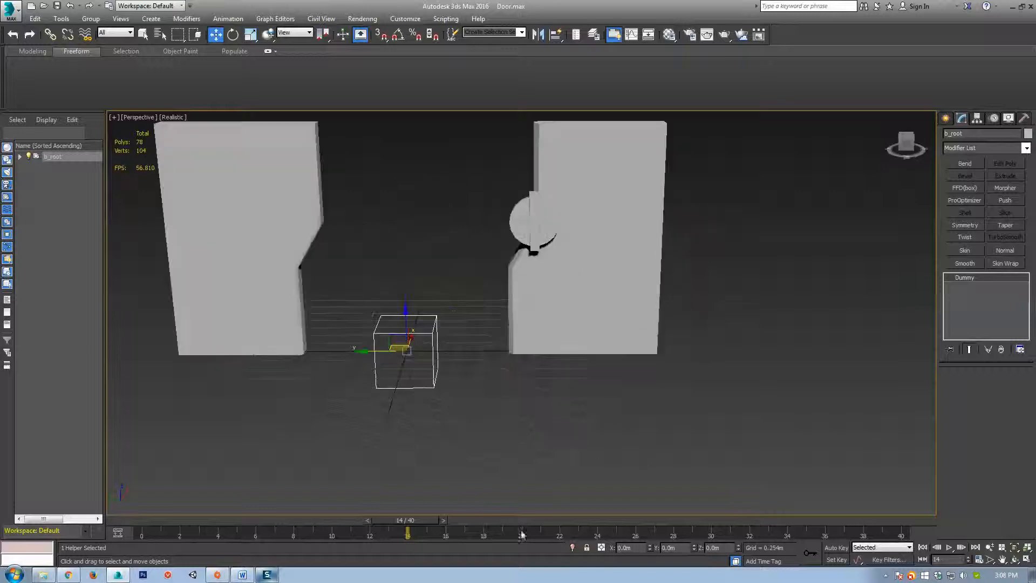
Return to frame 0 with the doors closed and orbit to a near-front view of them.
{"action": "left_click_drag", "start_coordinate": [415, 525], "coordinate": [124, 521]}
{"action": "middle_click_drag", "start_coordinate": [248, 351], "coordinate": [625, 338]}
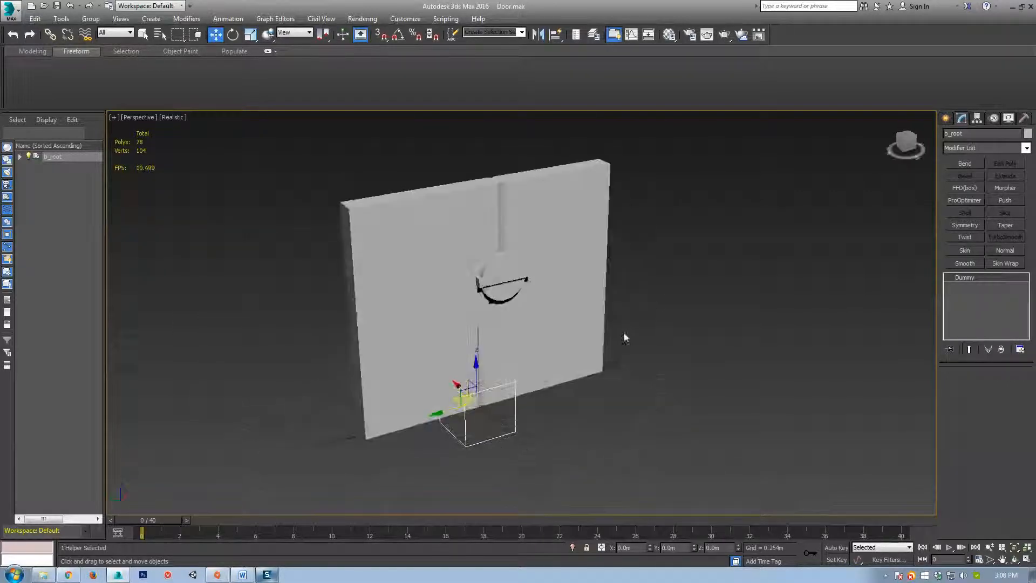
{"action": "middle_click_drag", "start_coordinate": [716, 318], "coordinate": [431, 367], "text": "alt"}
{"action": "middle_click_drag", "start_coordinate": [624, 392], "coordinate": [561, 358], "text": "alt"}
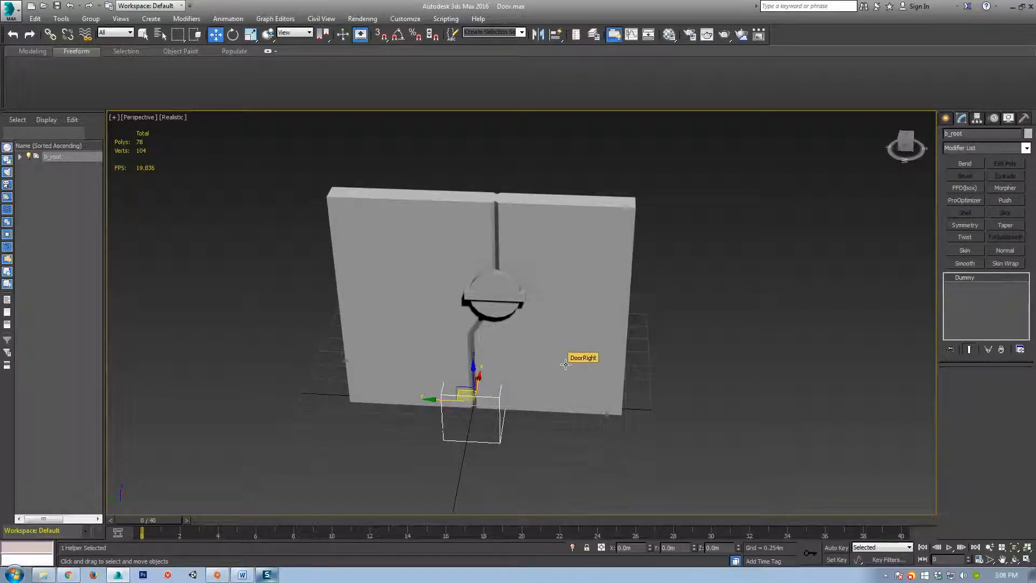
{"action": "middle_click_drag", "start_coordinate": [541, 395], "coordinate": [524, 391]}
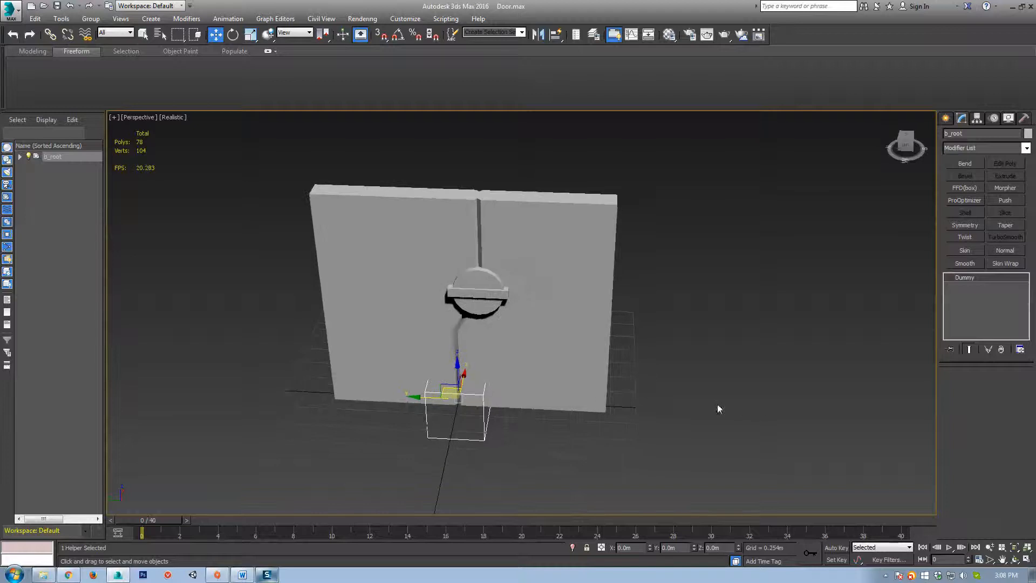